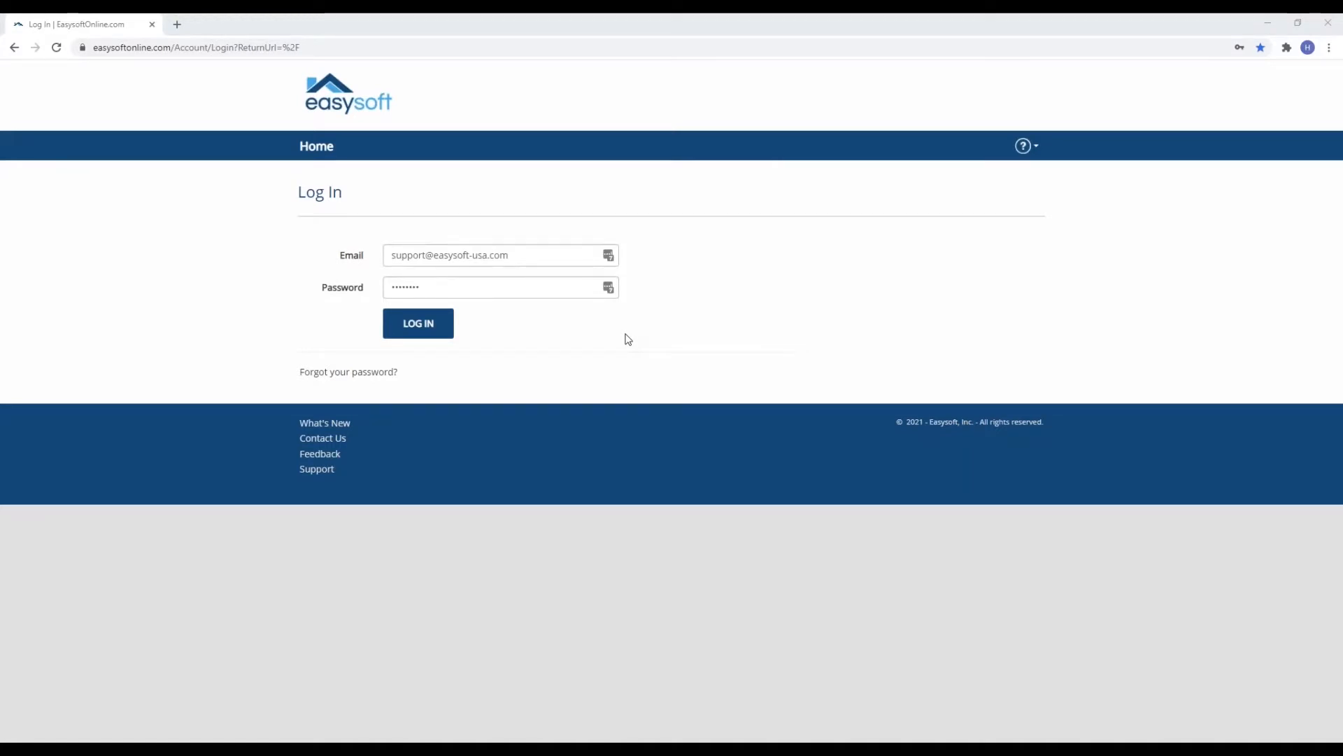
Log in with the prefilled credentials and open the Real Estate Docs section of closing file ES123.
left_click(429, 322)
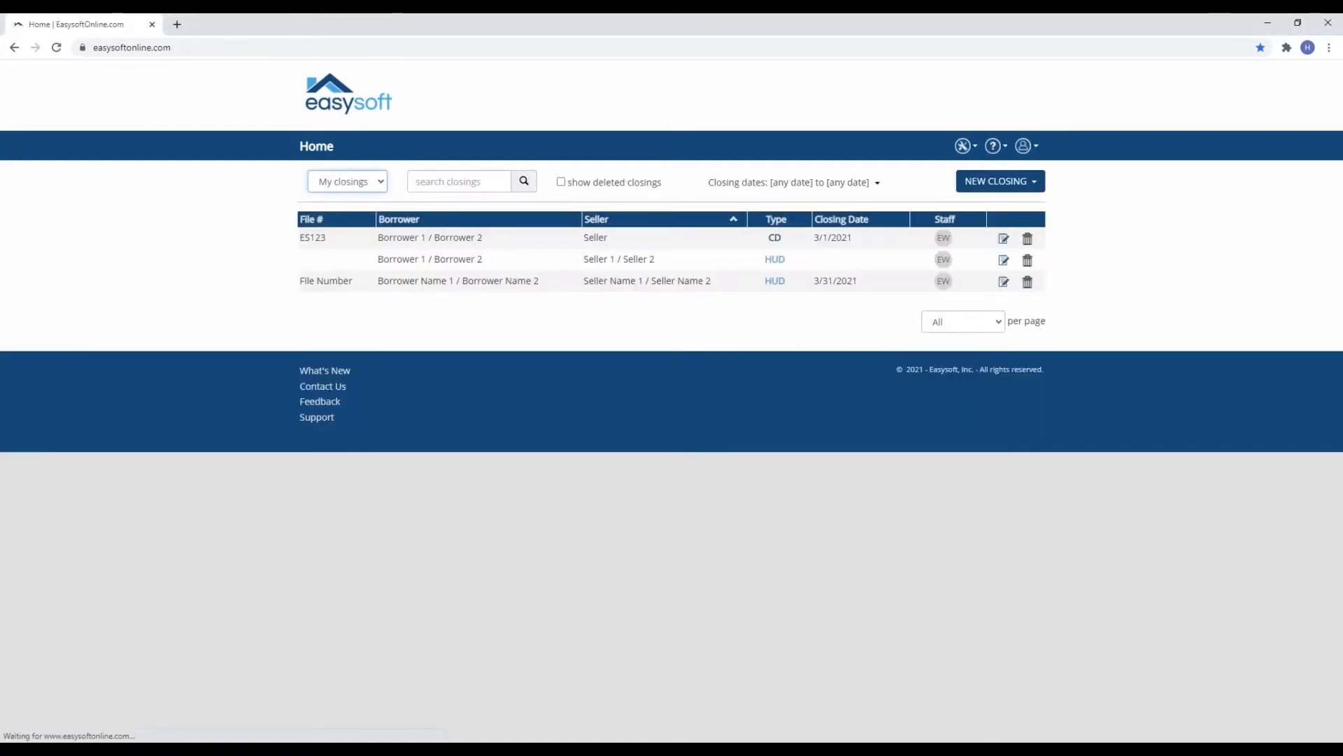
left_click(428, 242)
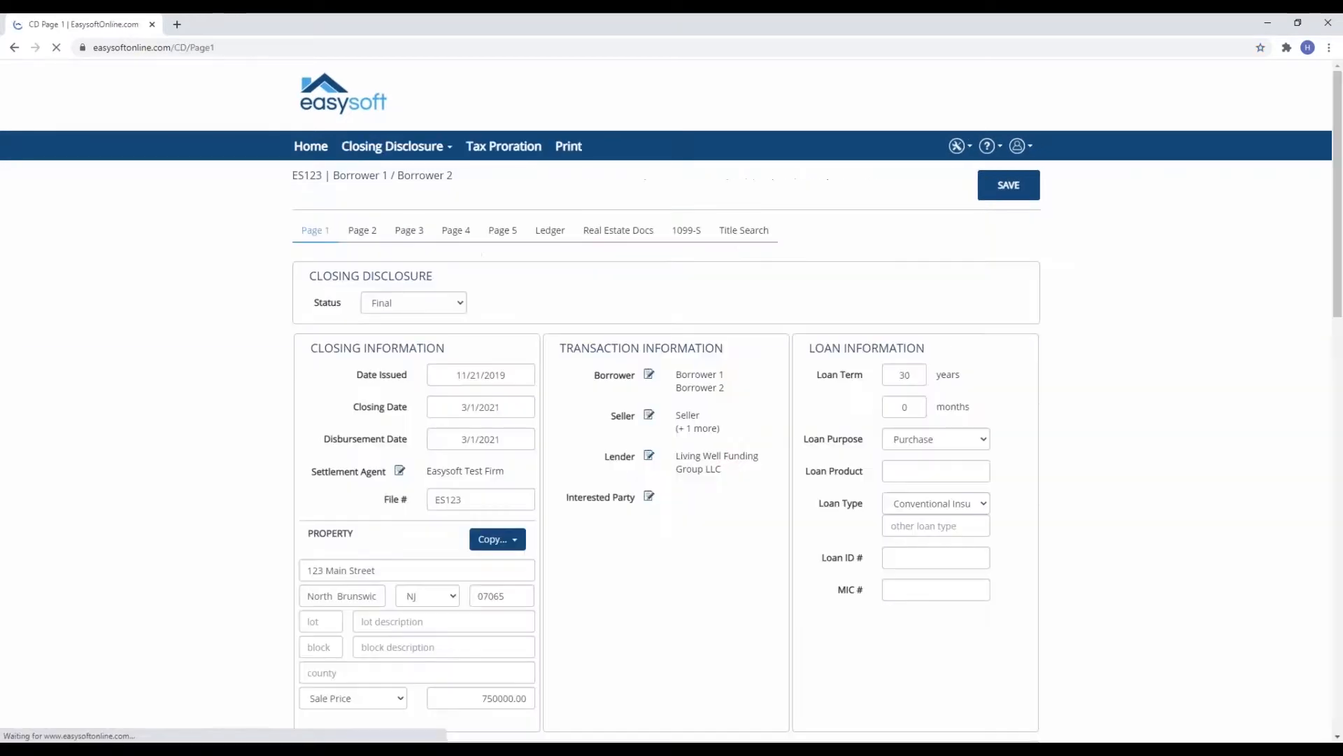
left_click(595, 242)
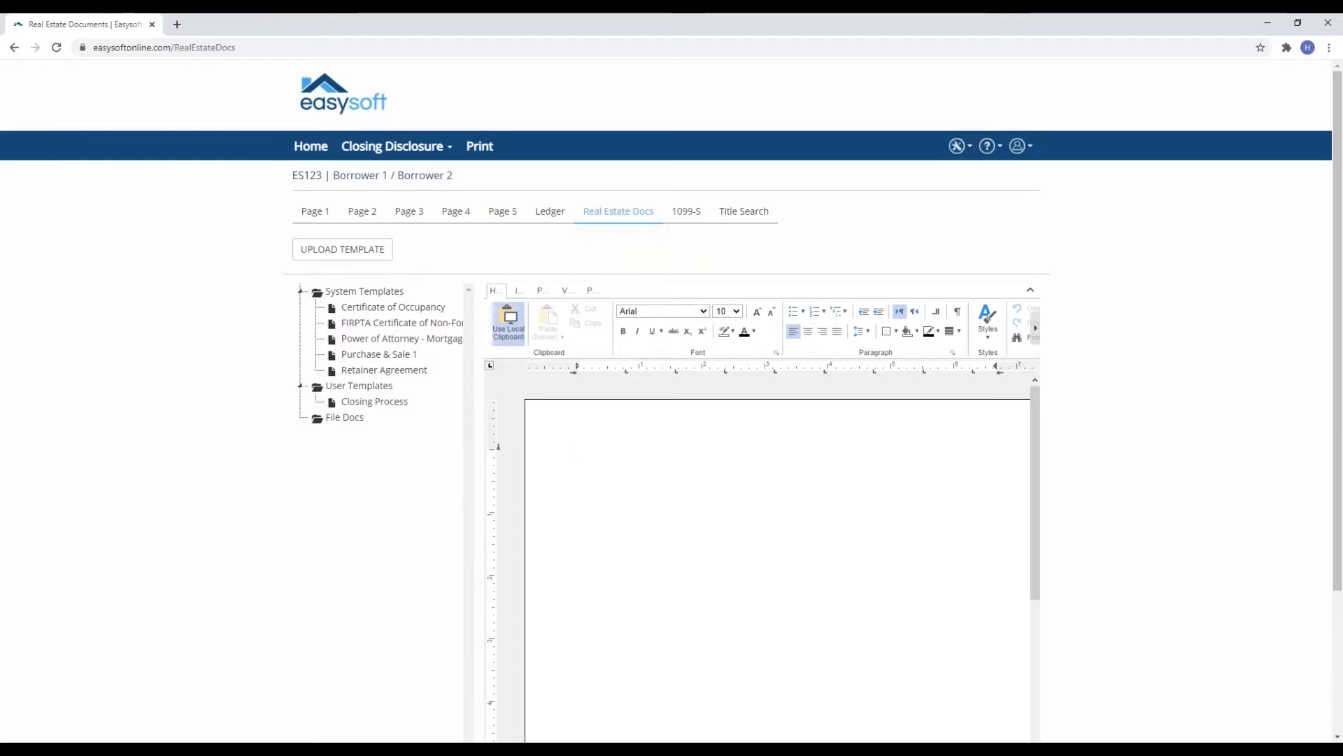
Switch to Word, save the Buyer Retainer document to the Desktop as a Word Document (*.docx), and close it.
mouse_move(660, 749)
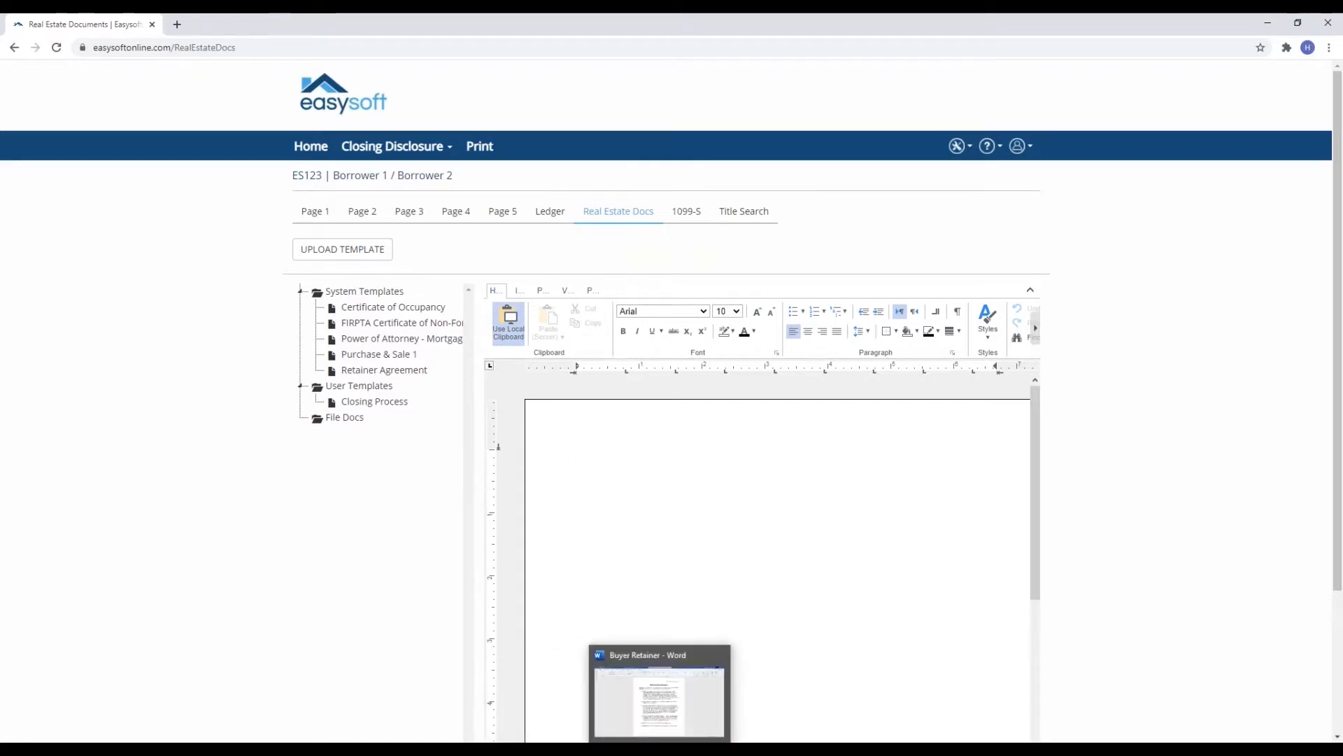
left_click(673, 746)
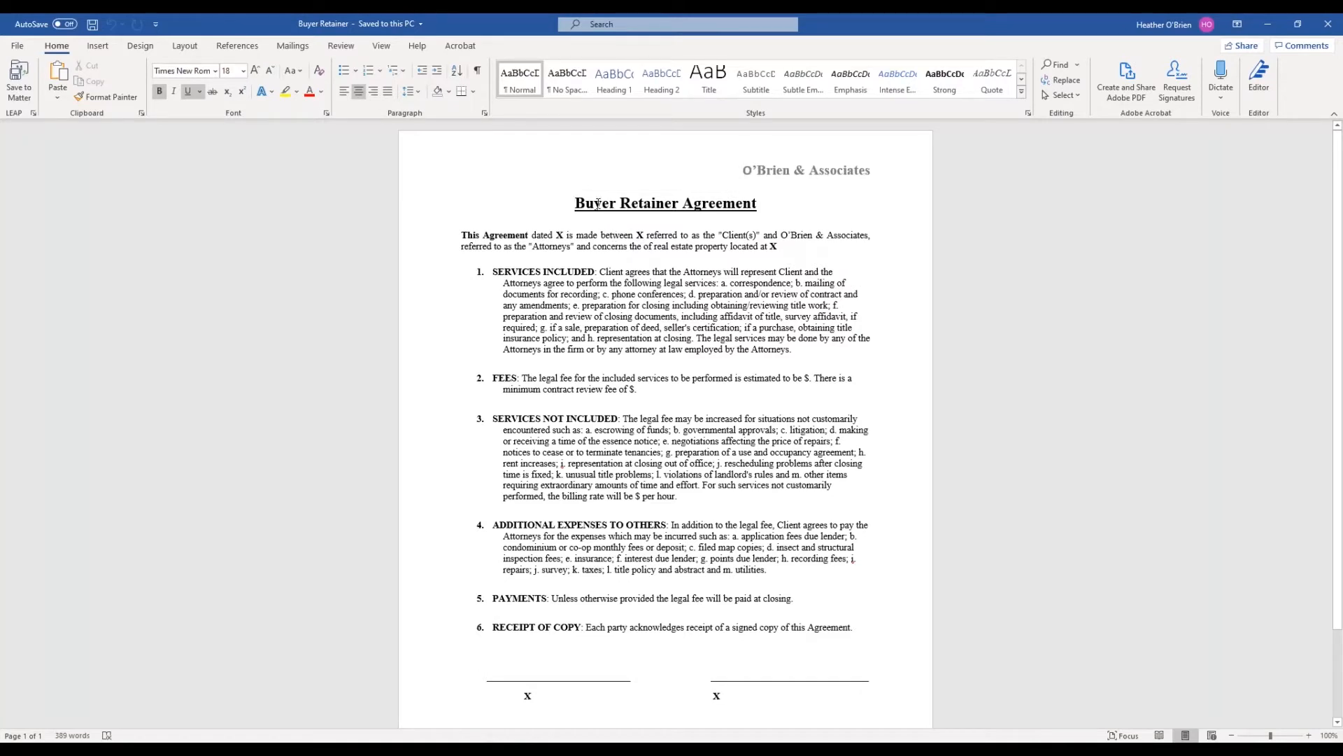
left_click(15, 48)
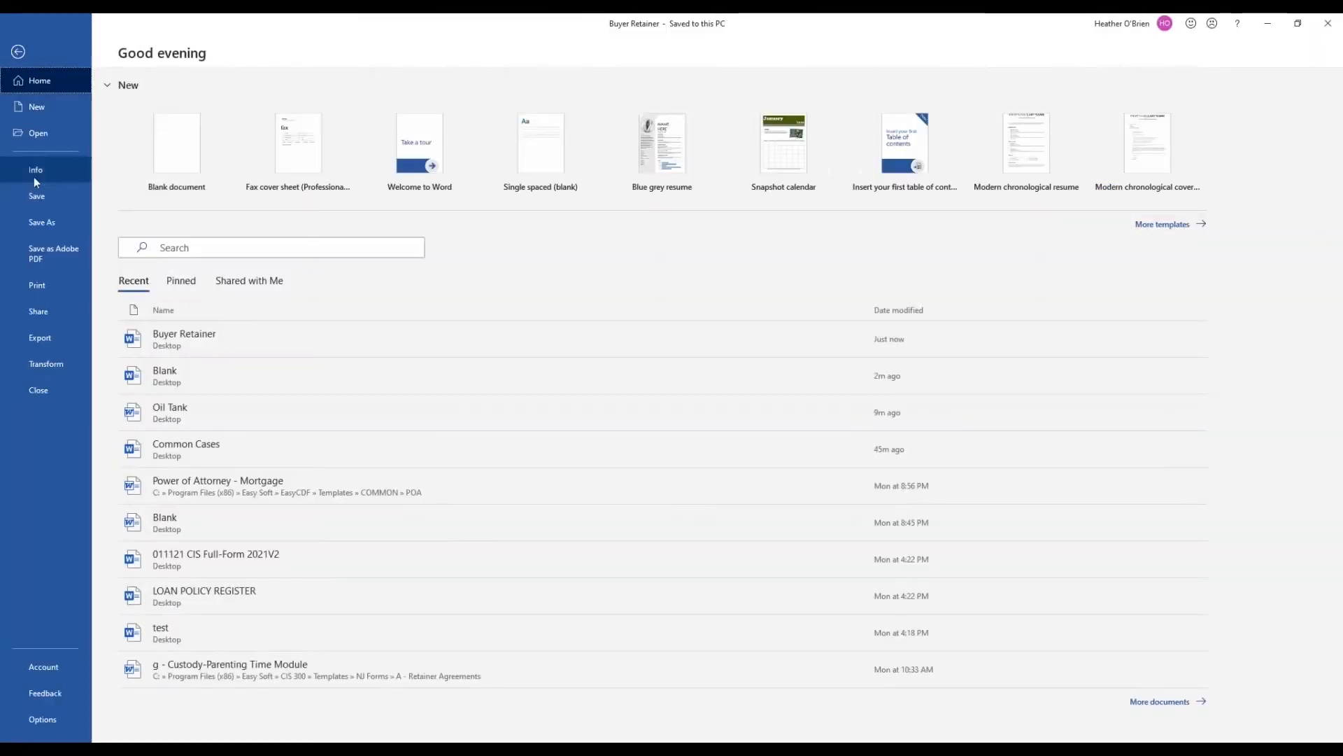
left_click(37, 225)
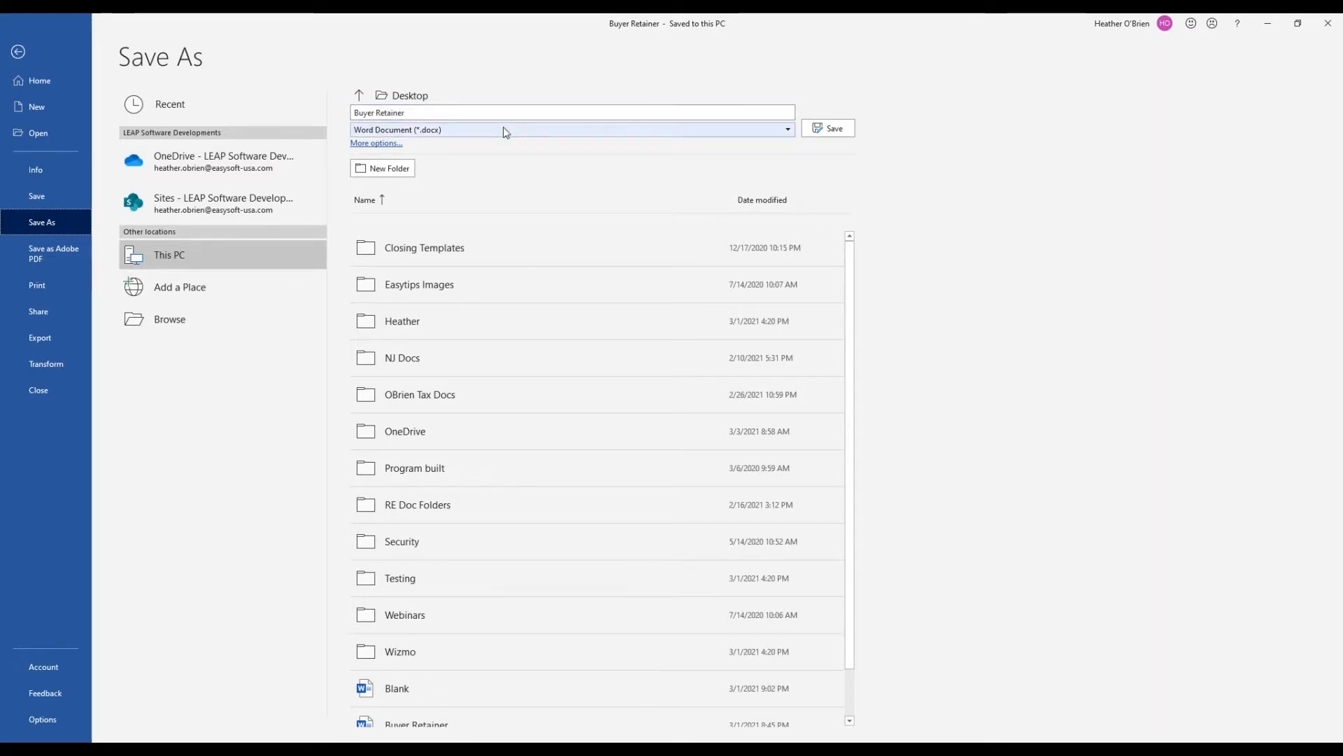
left_click(446, 132)
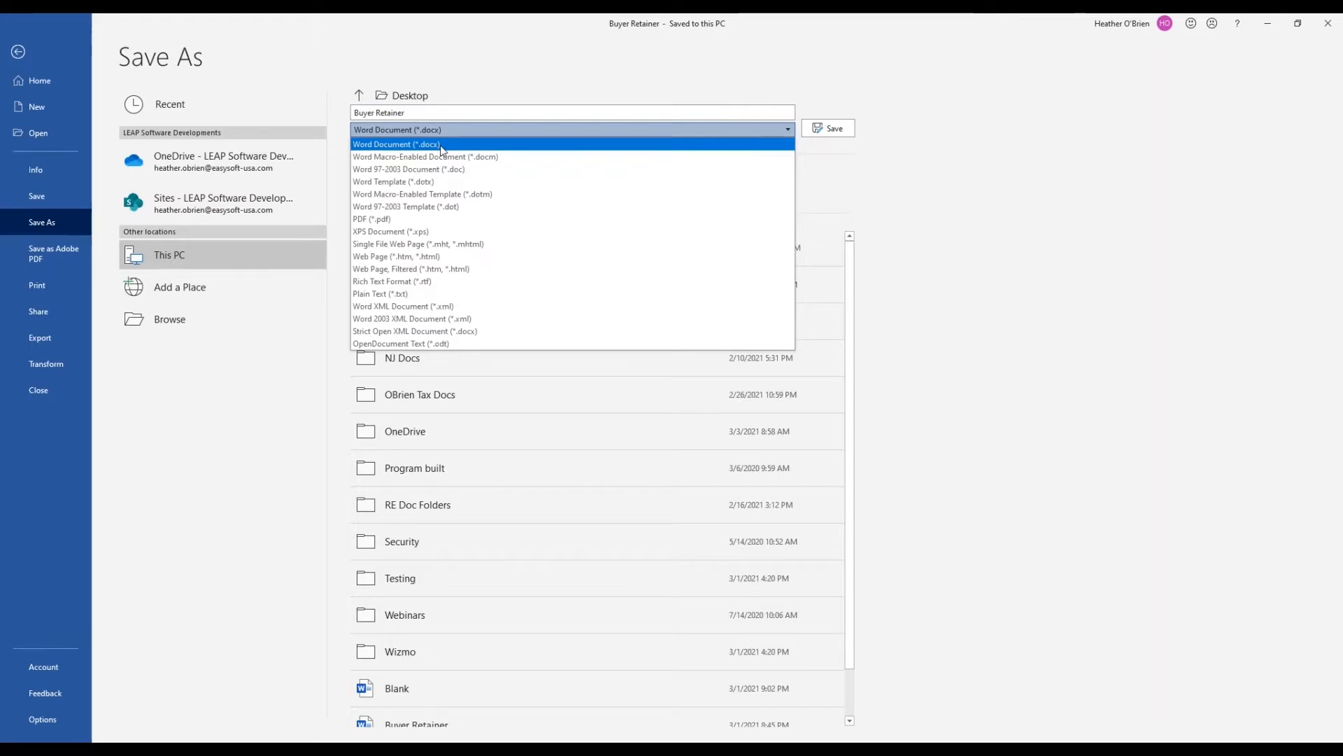
left_click(439, 145)
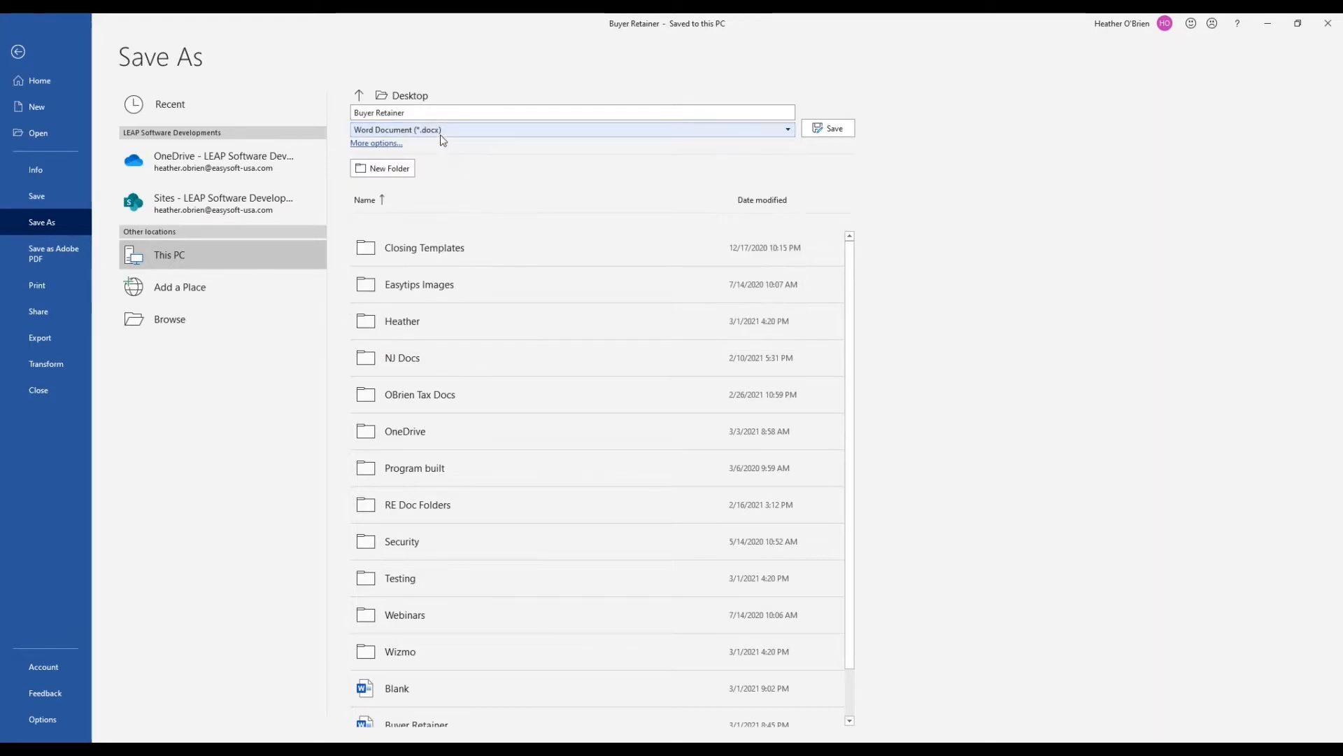
left_click(847, 128)
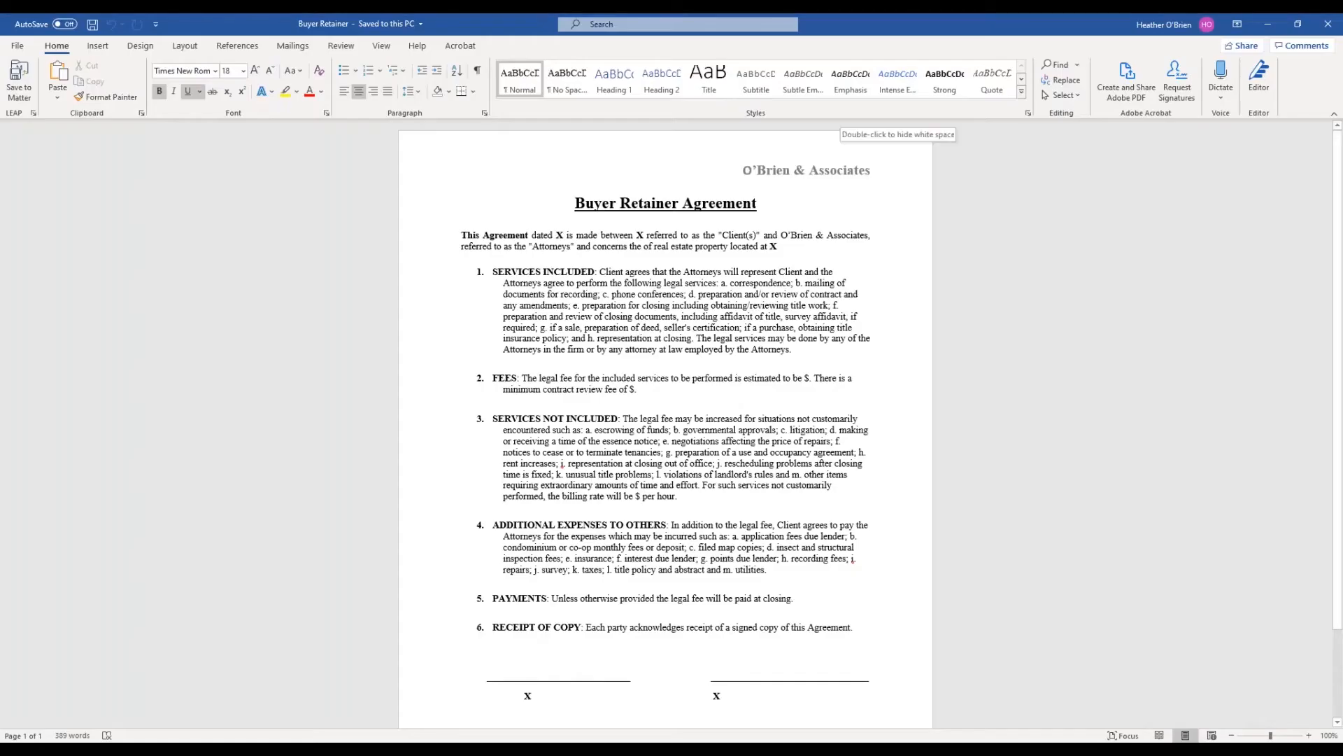
left_click(1327, 24)
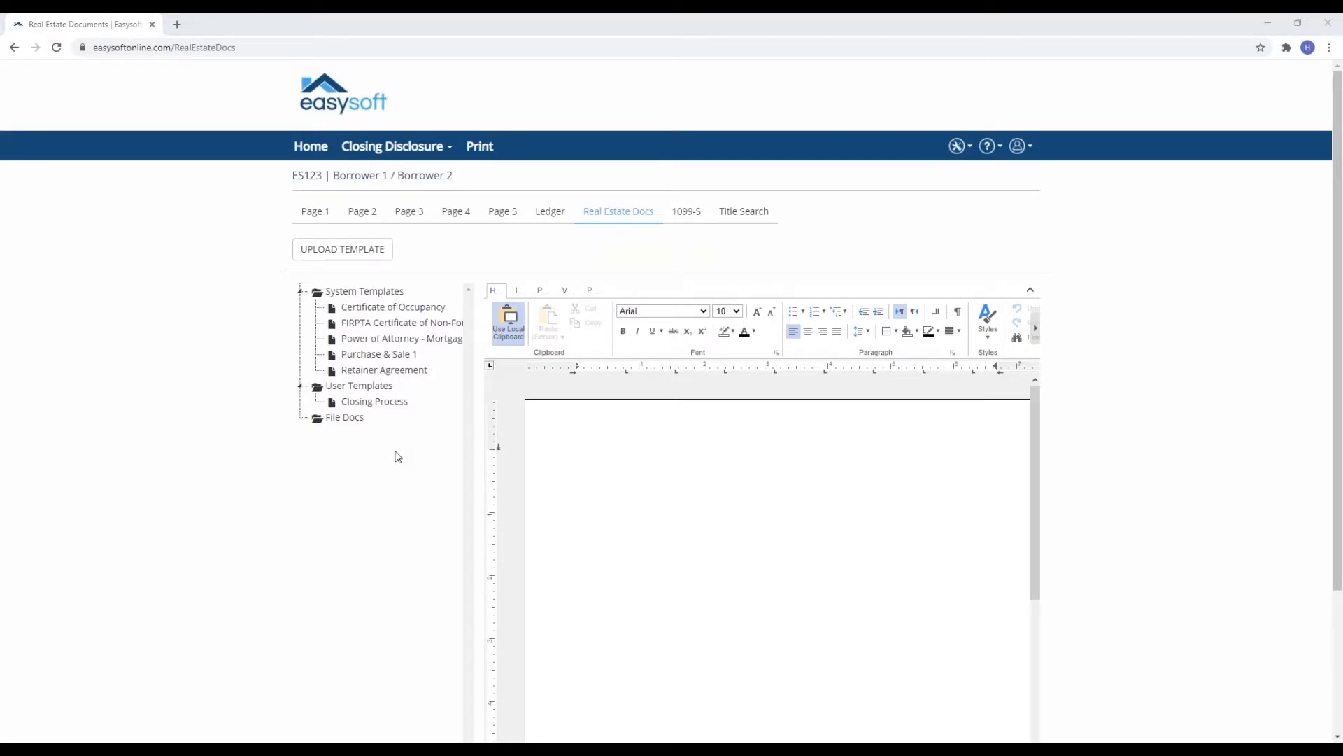
Upload Blank.docx from the Desktop as a new user template in Easysoft.
left_click(355, 254)
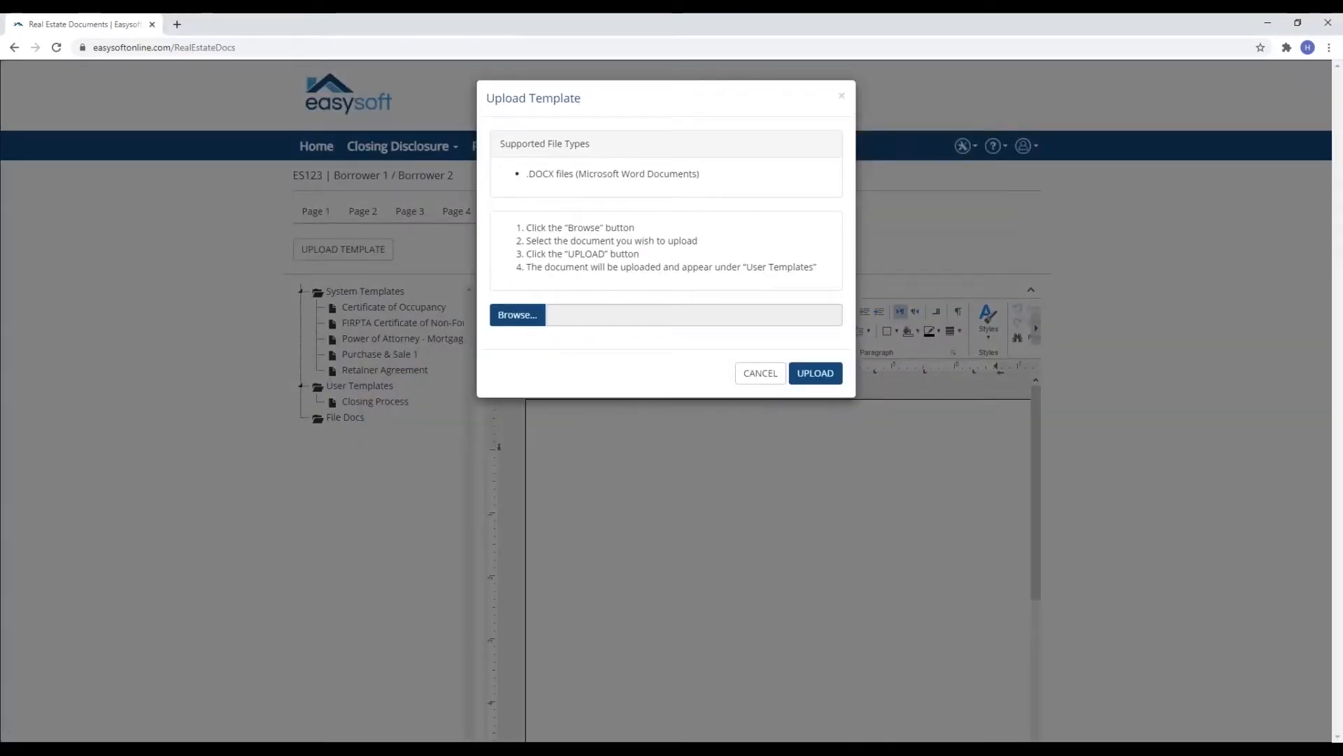
left_click(537, 319)
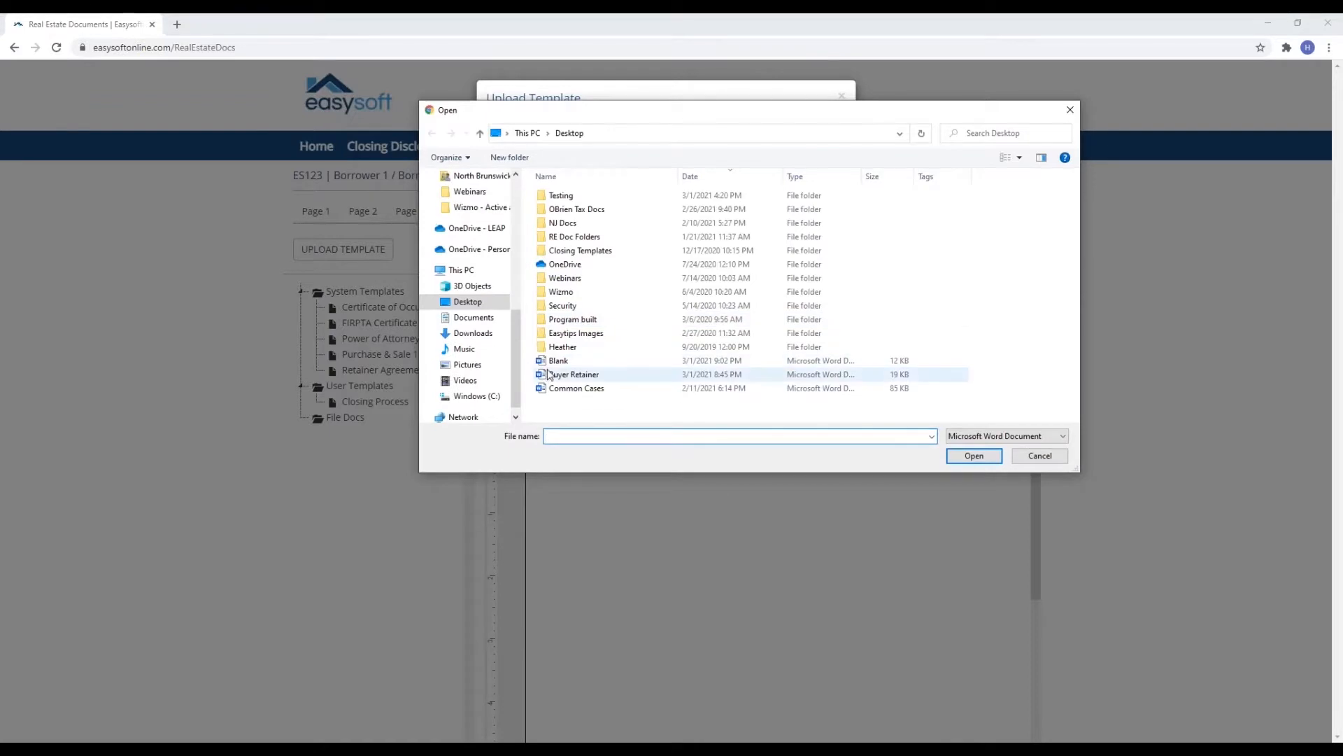
double_click(547, 359)
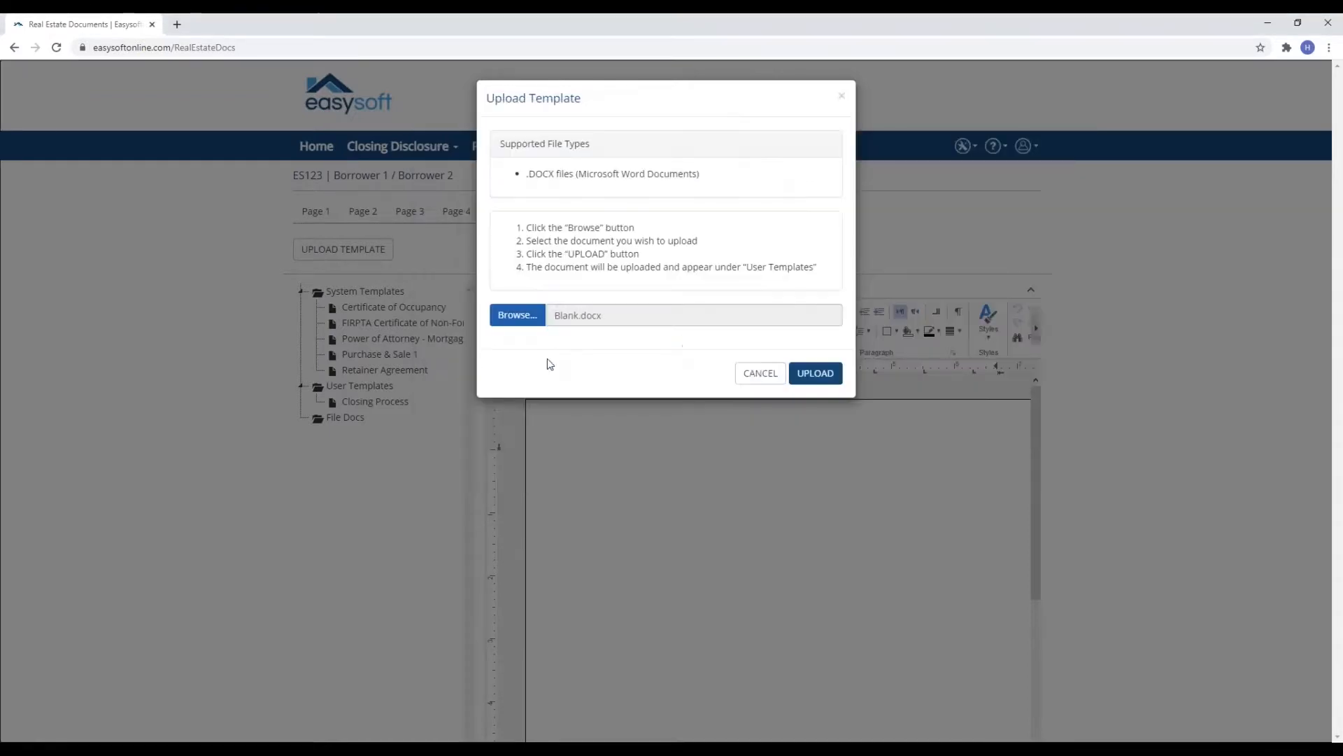
left_click(810, 372)
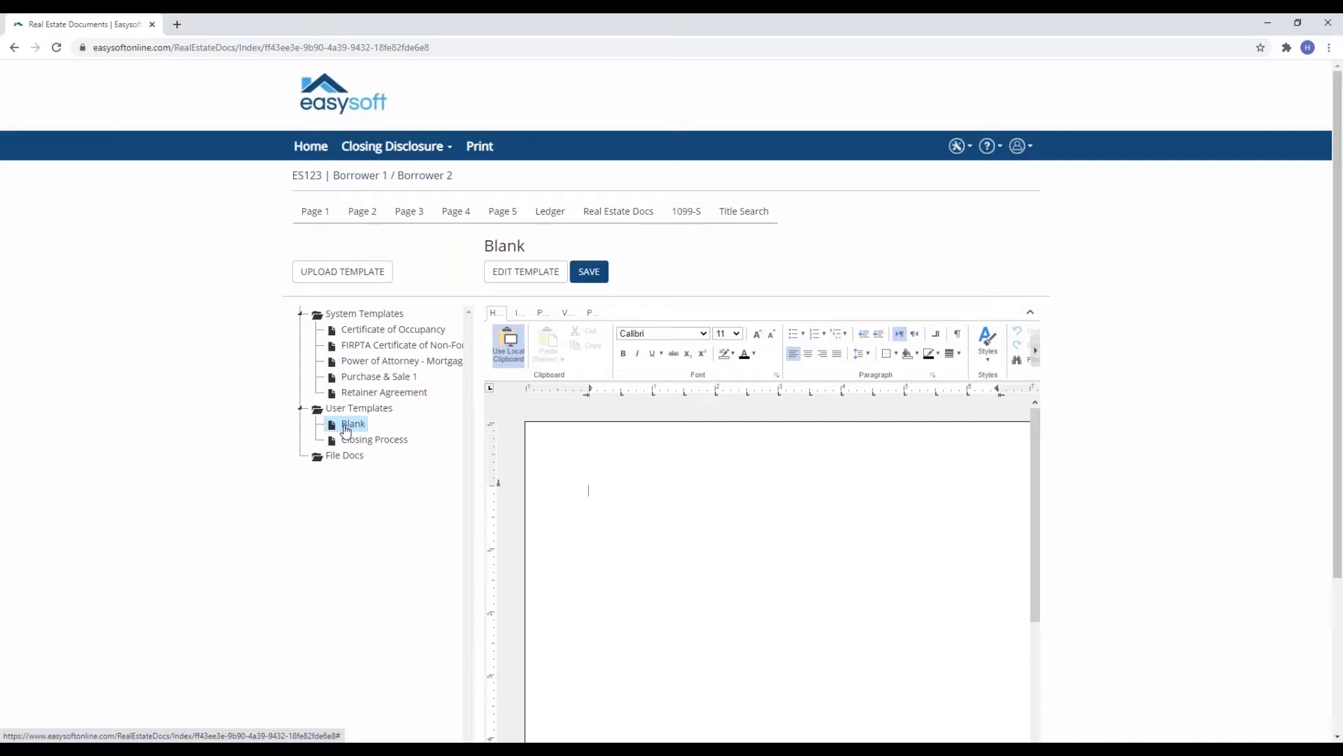
Rename the uploaded Blank user template to Oil Tank.
right_click(345, 430)
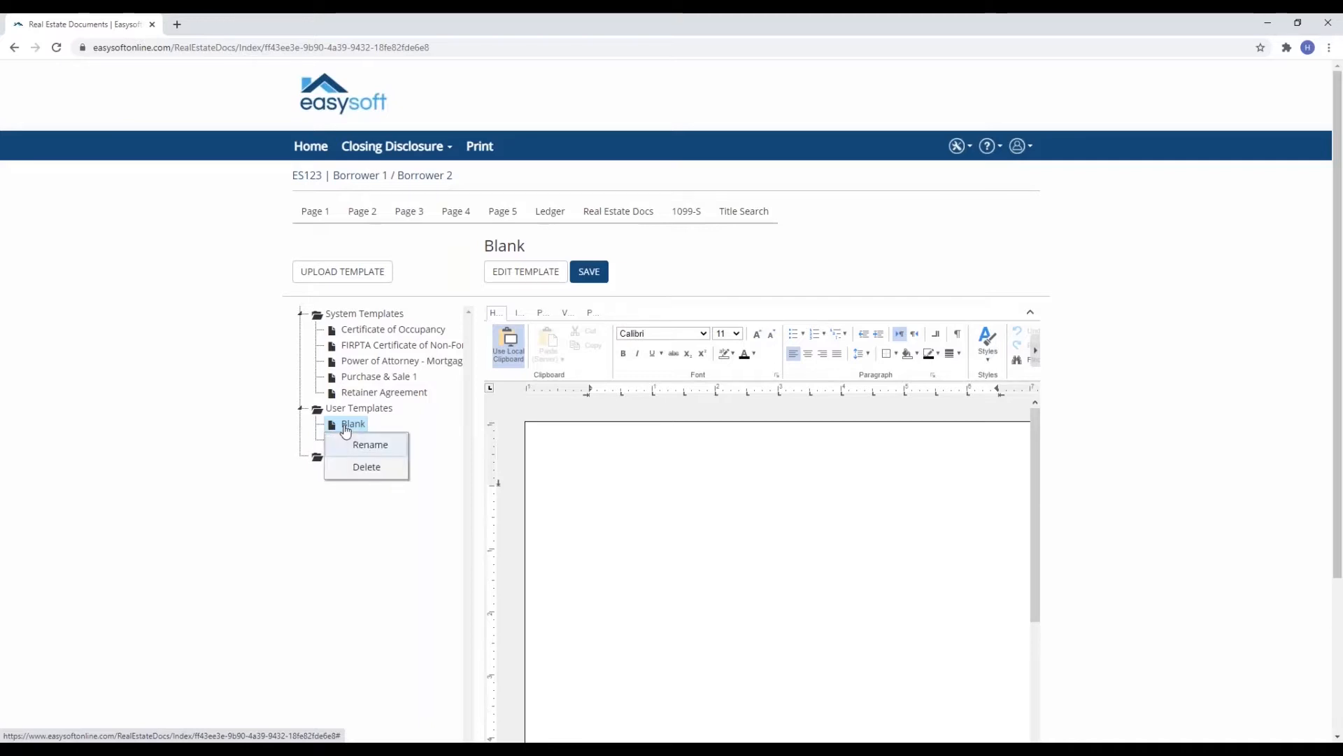
left_click(369, 445)
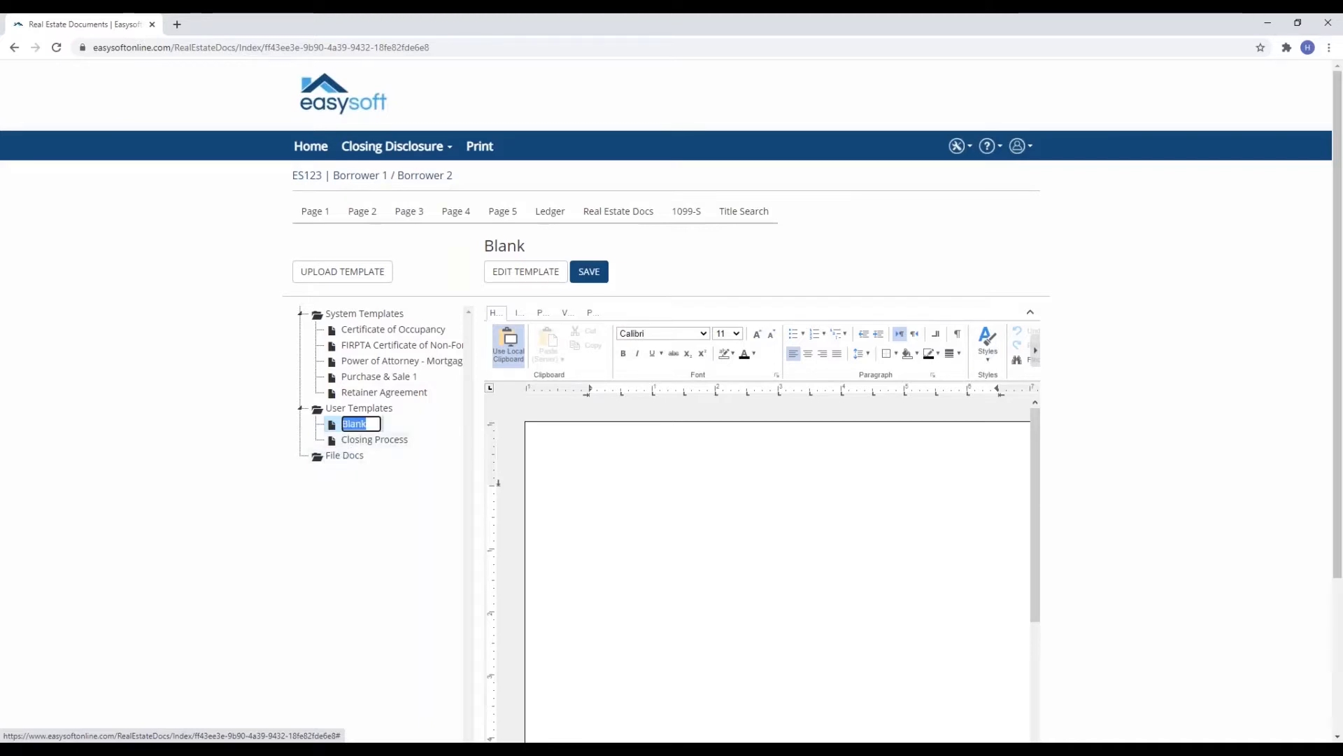
type("Oil T")
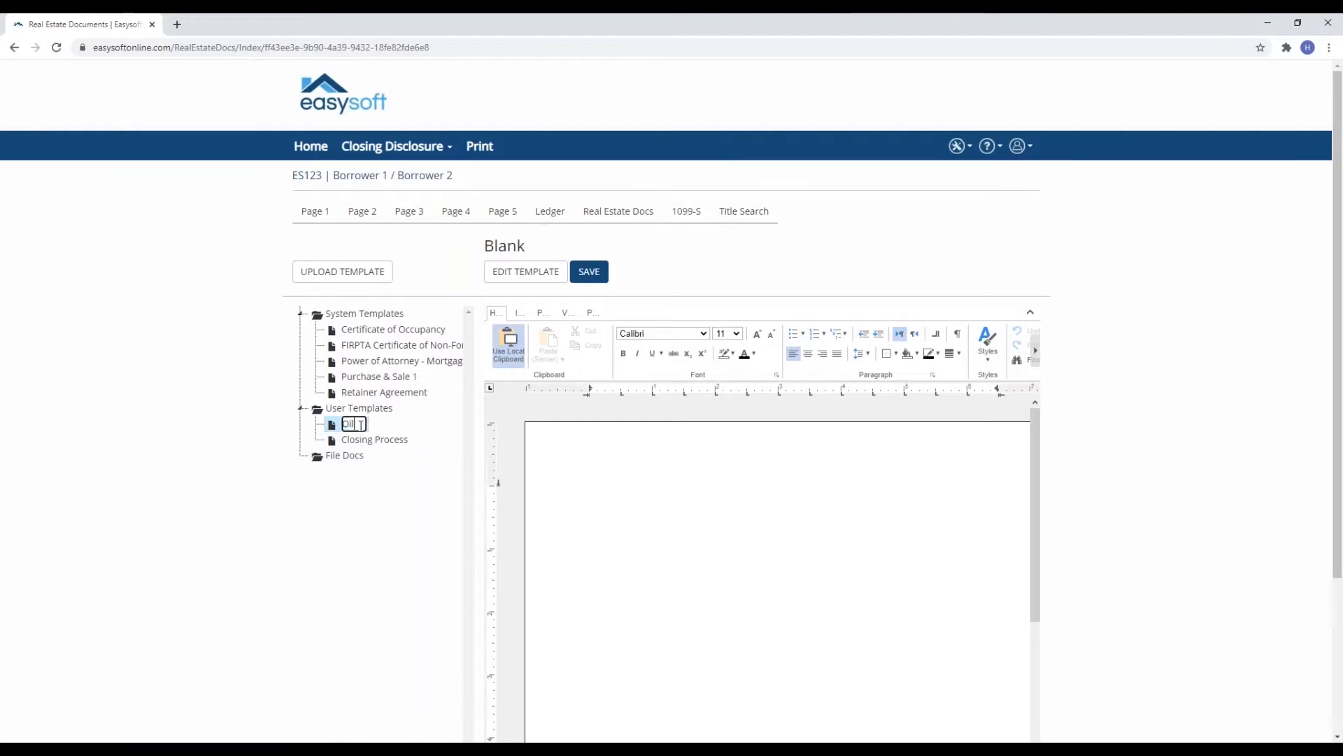
type("an k")
left_click(389, 441)
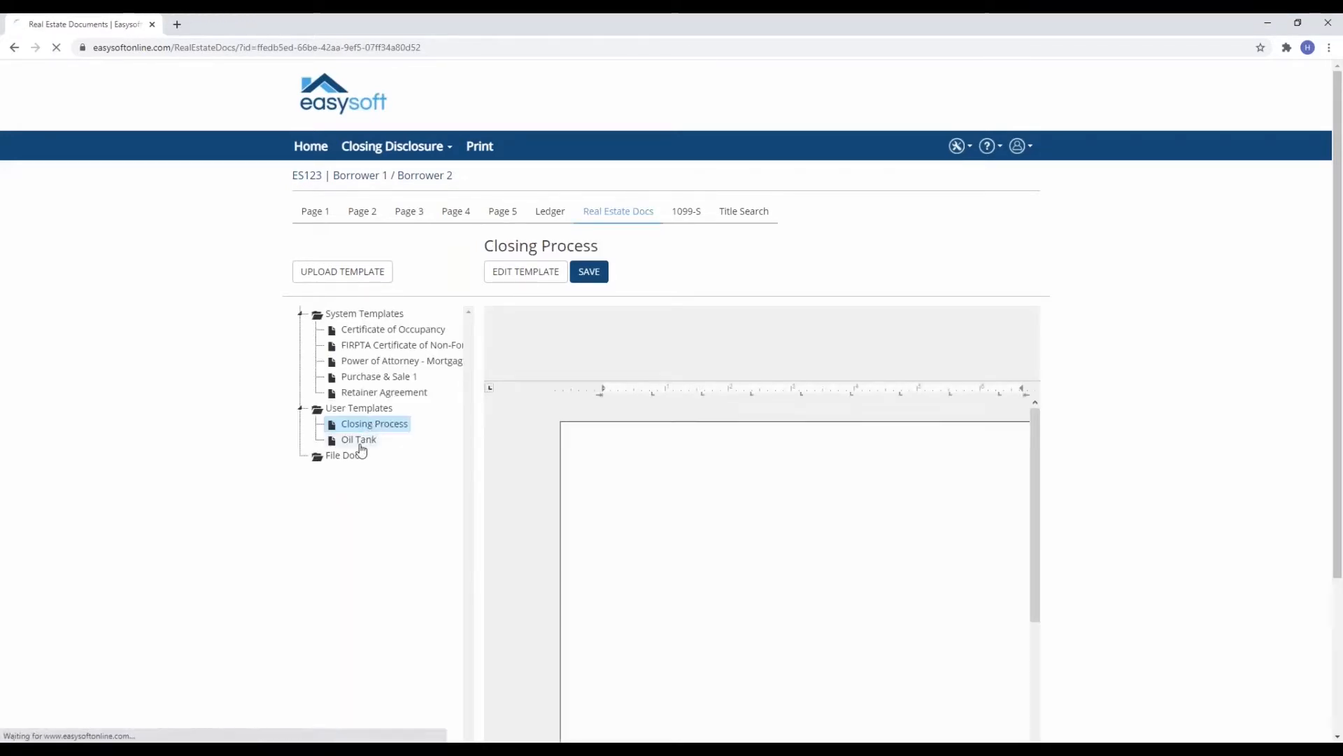
Open the Oil Tank template for editing and insert the Info:Today's Date merge field at the start of the page.
left_click(359, 440)
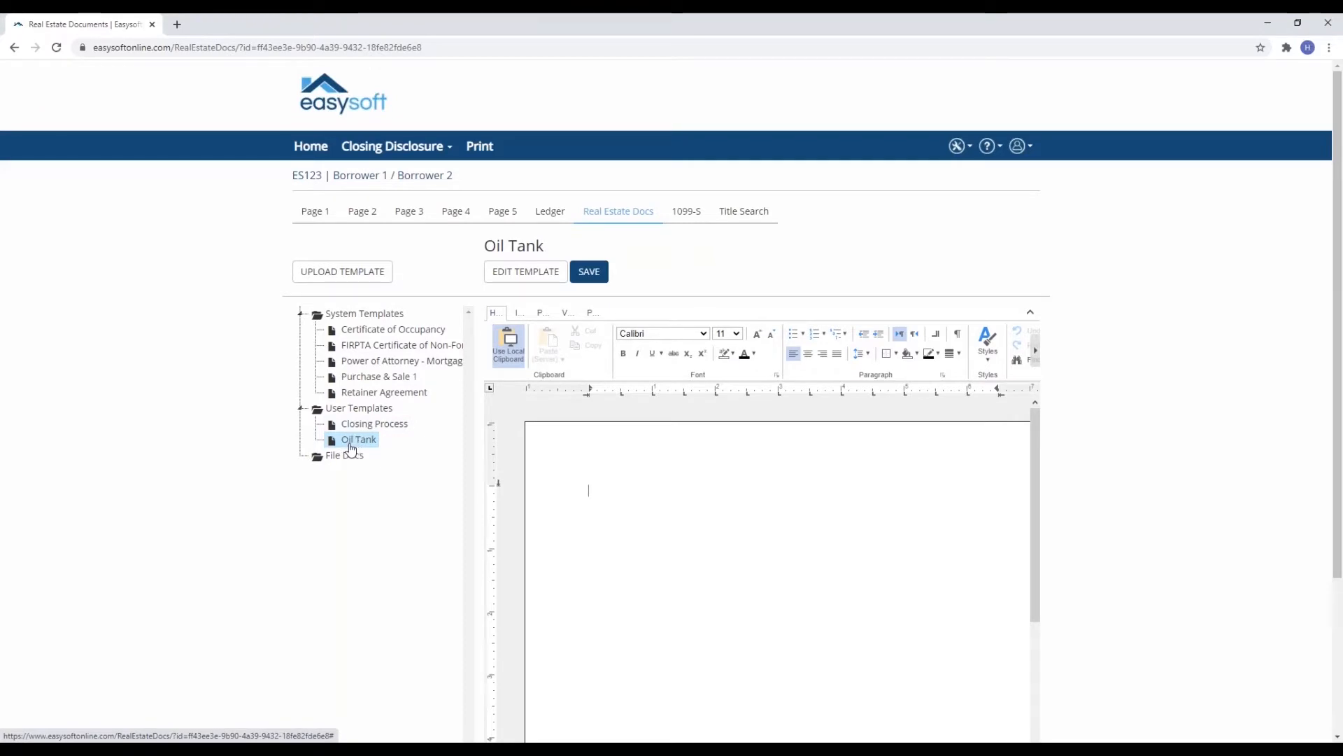
left_click(539, 279)
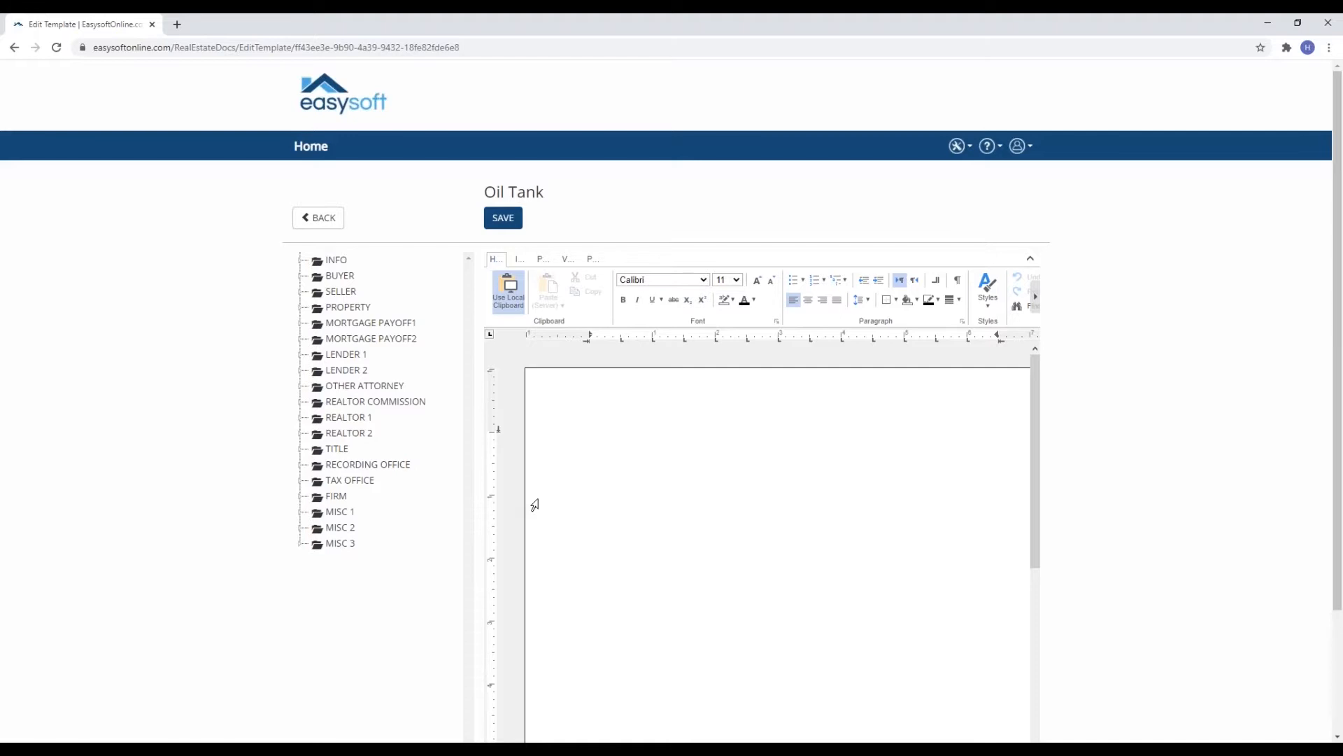
left_click(301, 260)
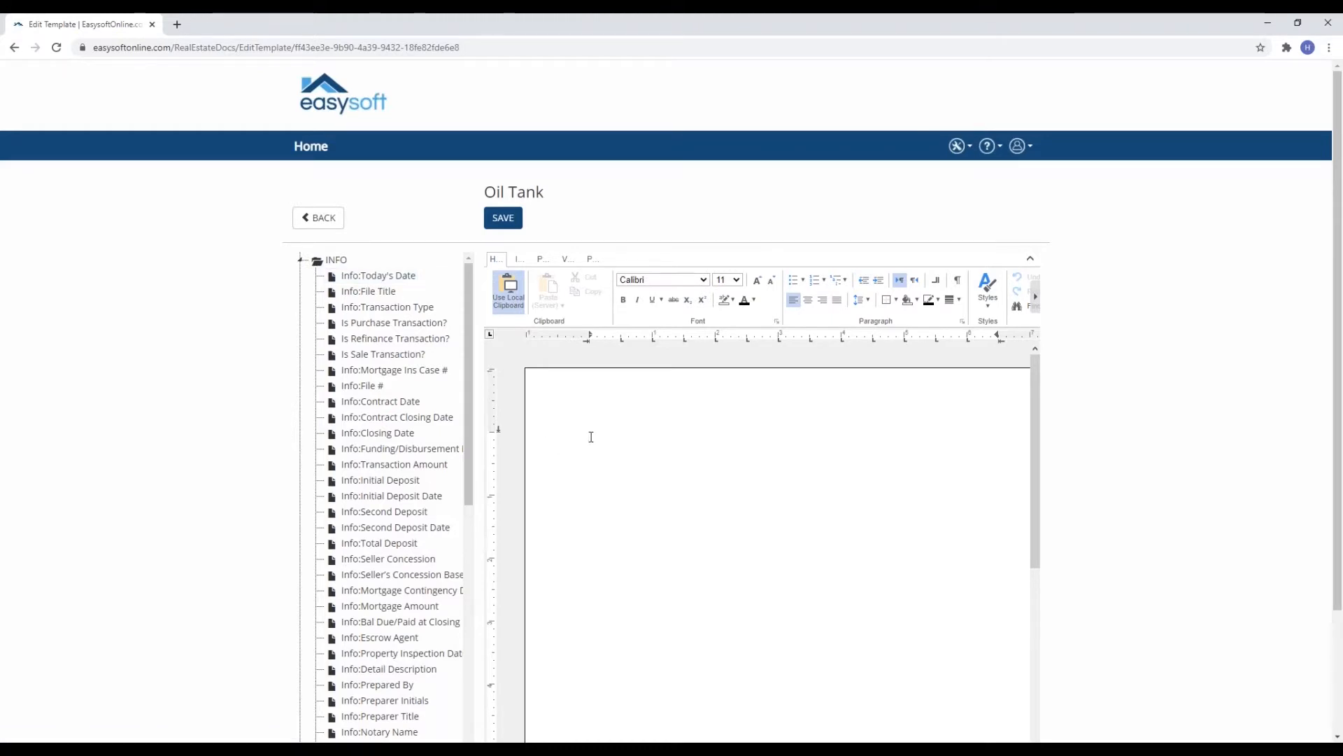
double_click(376, 277)
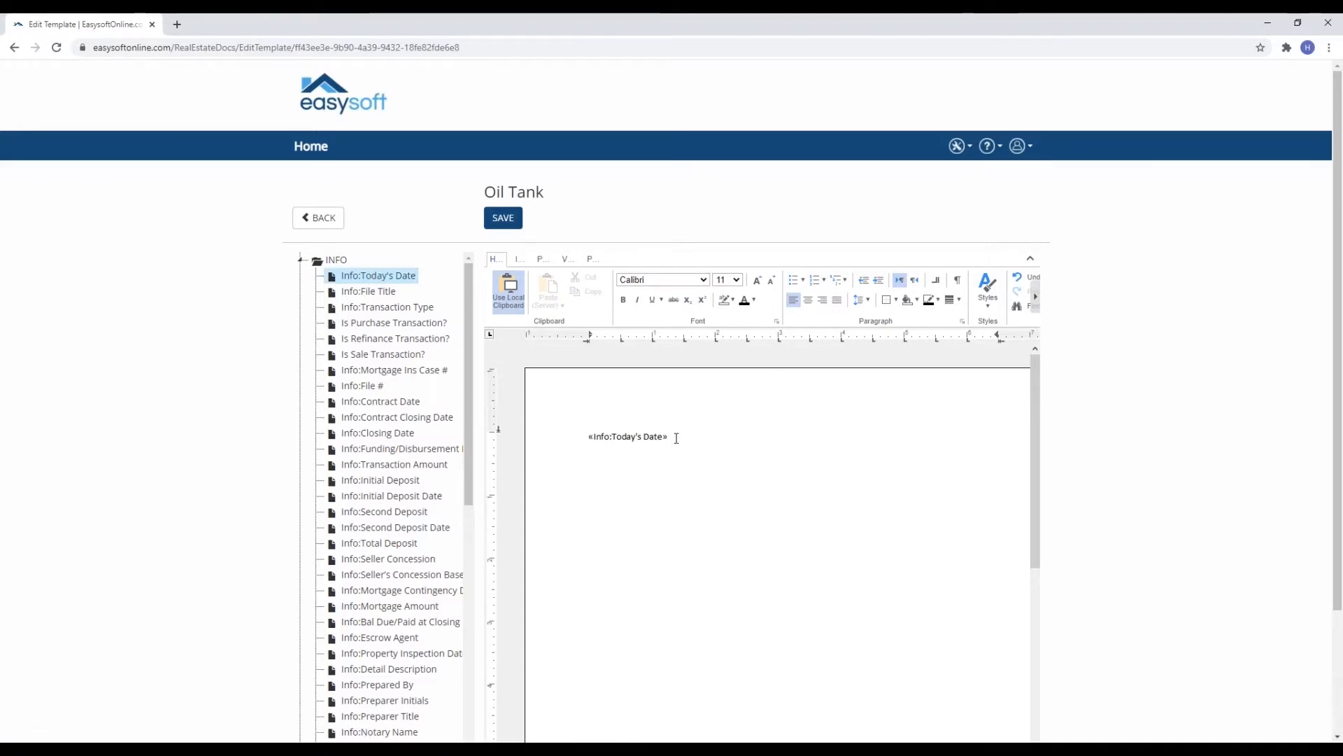
left_click(301, 260)
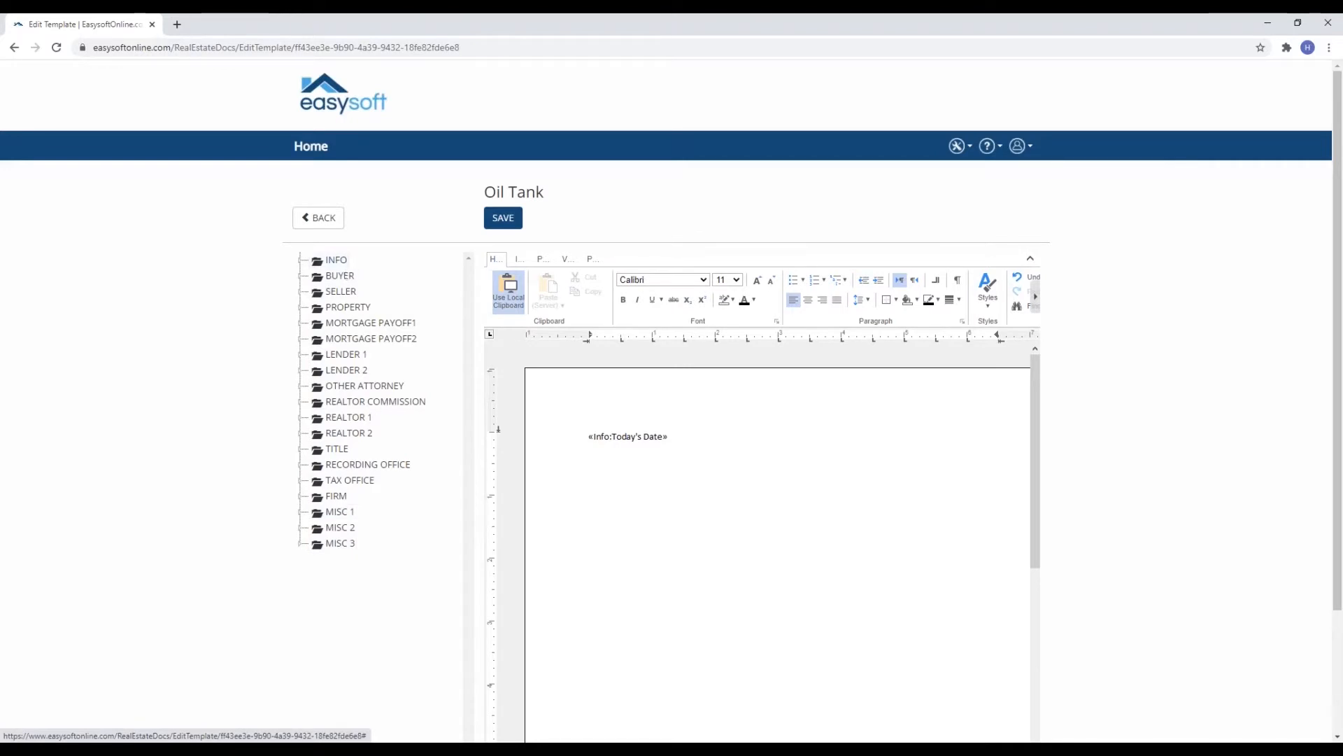
Save the Oil Tank template and return to its merged document to check the date field.
left_click(509, 221)
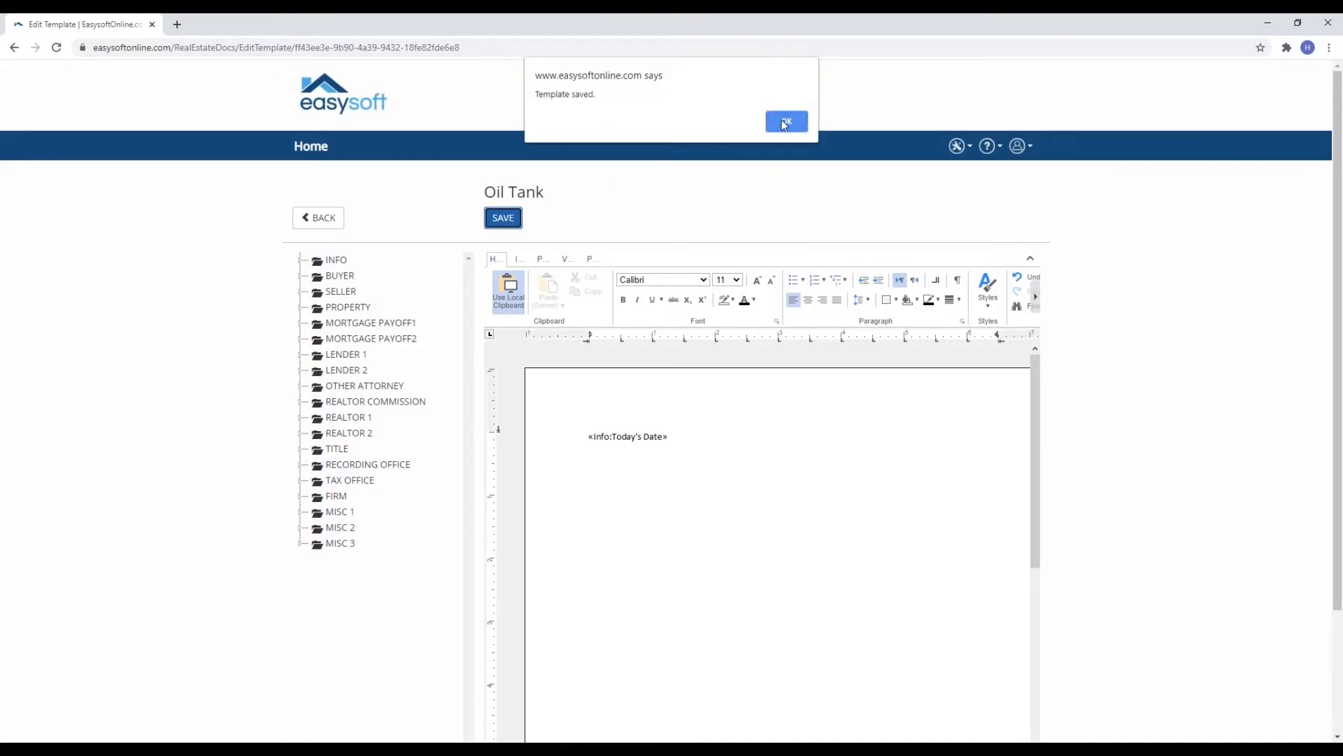
left_click(784, 125)
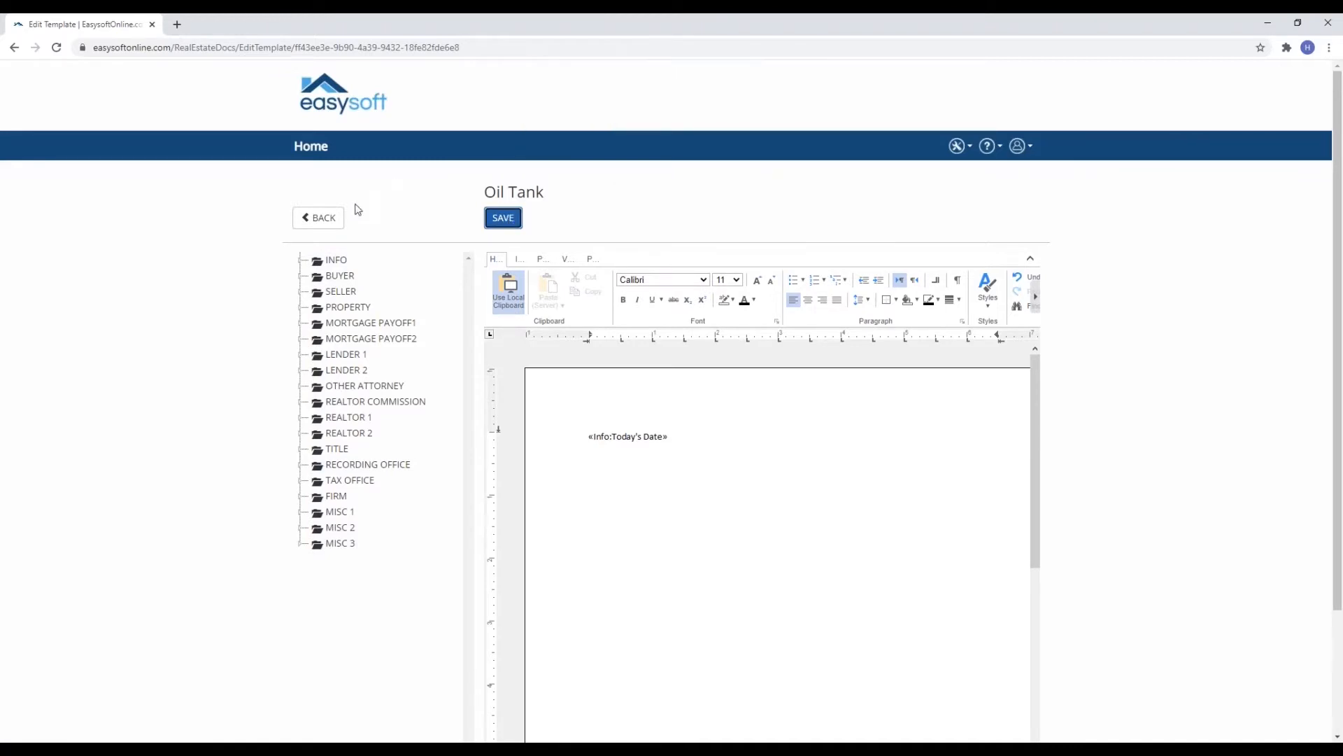
left_click(301, 219)
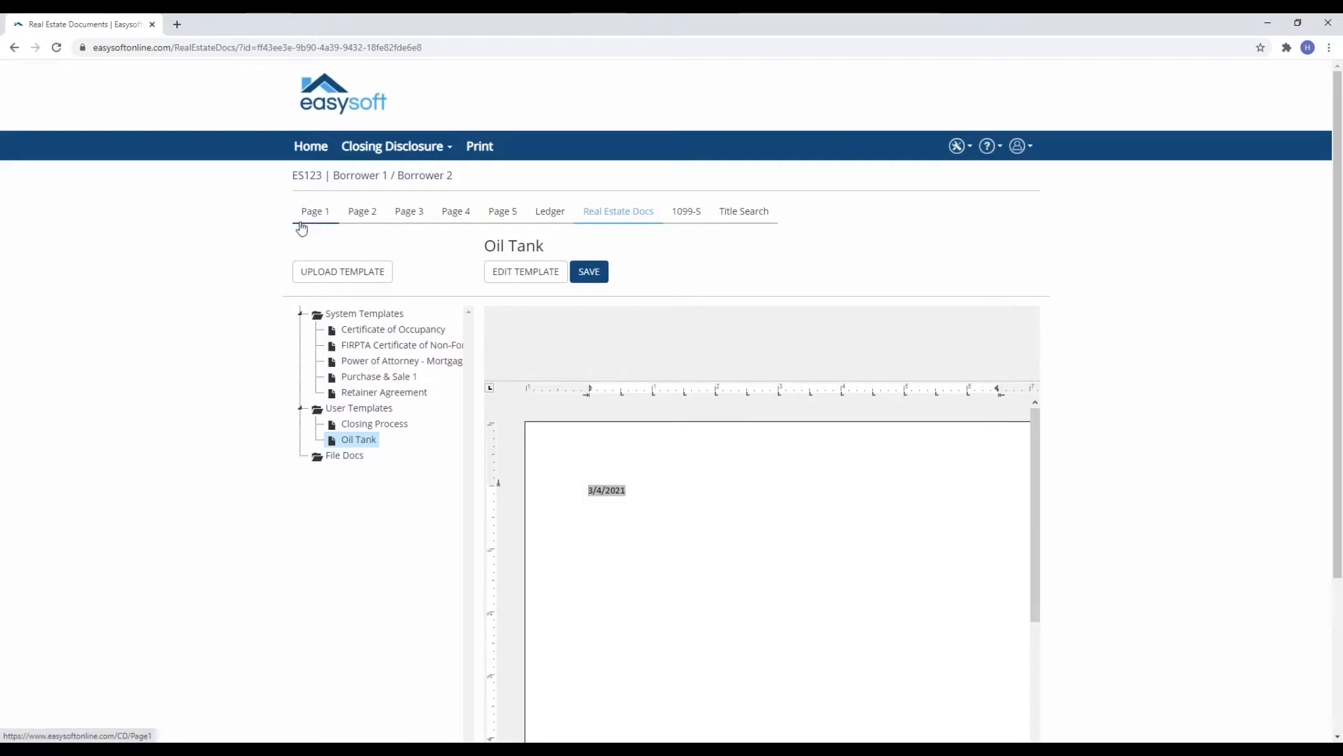
left_click(595, 497)
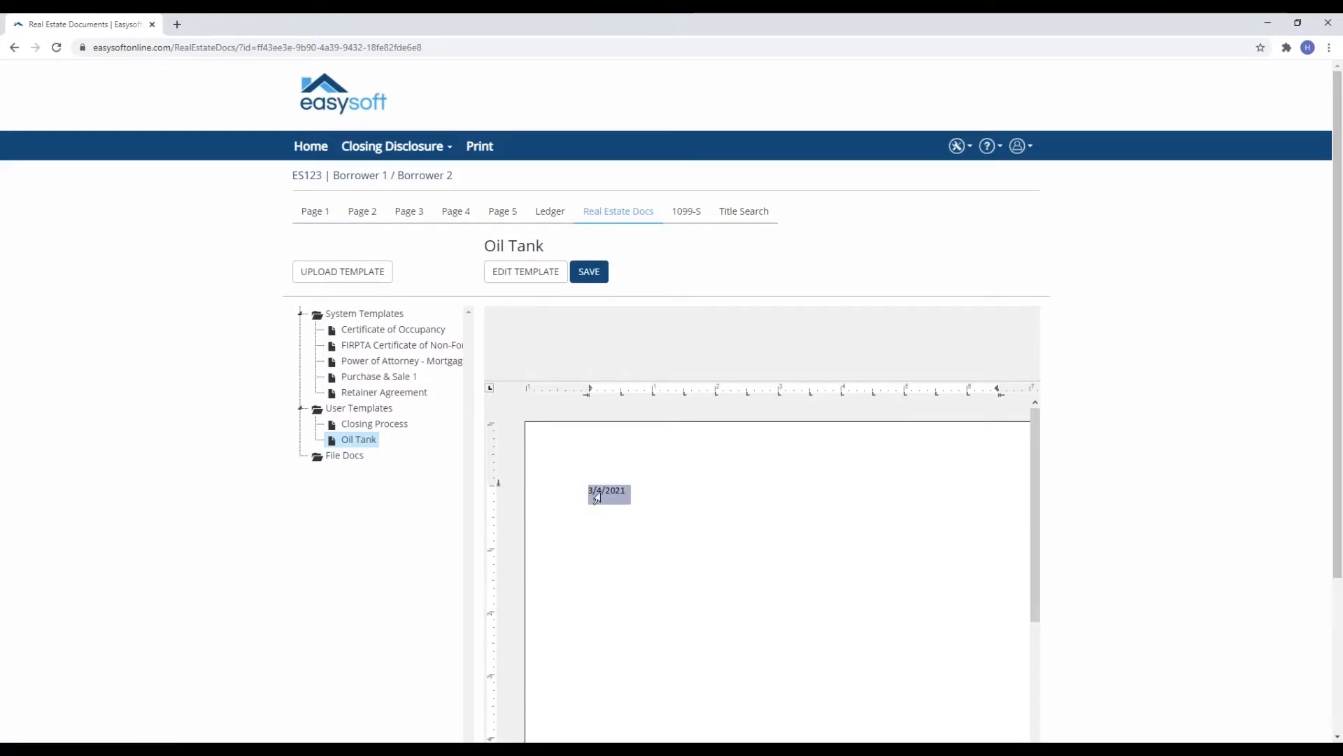
left_click(592, 521)
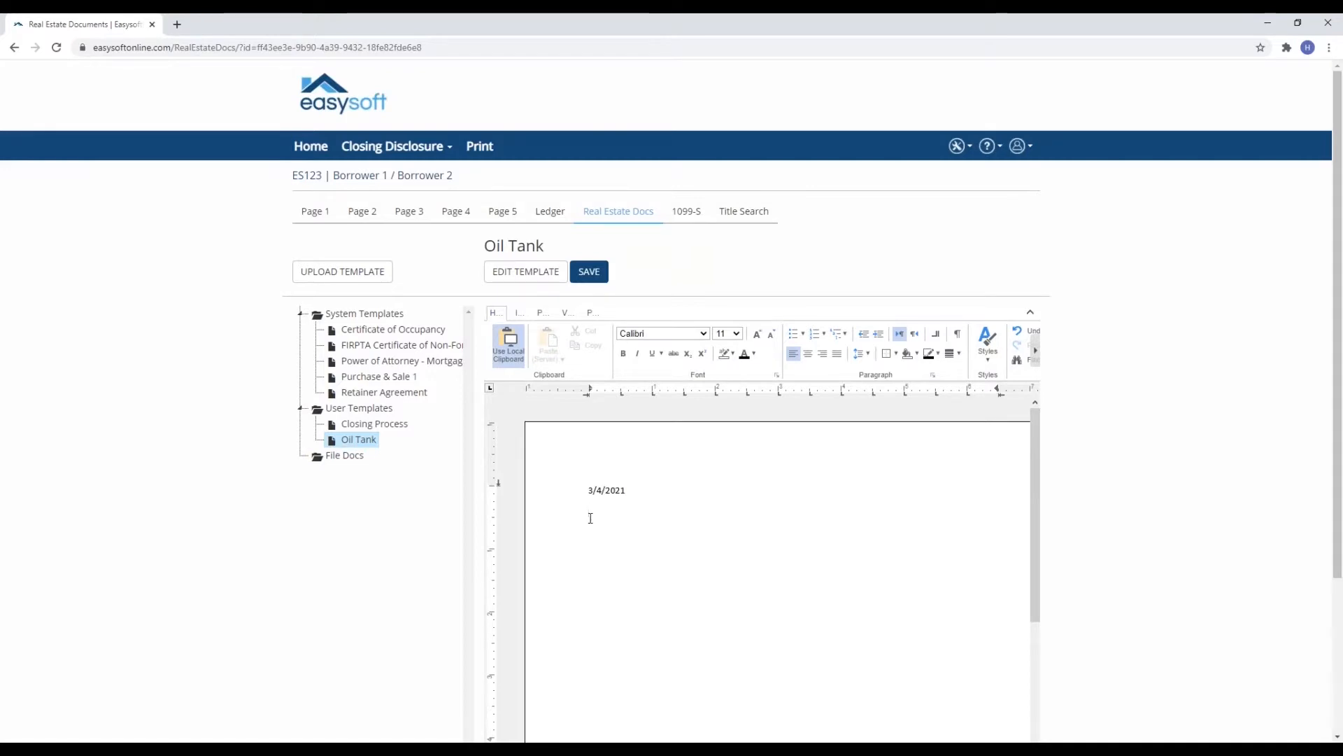
Open the file's Closing Information to examine the Info fields that feed the templates.
left_click(418, 149)
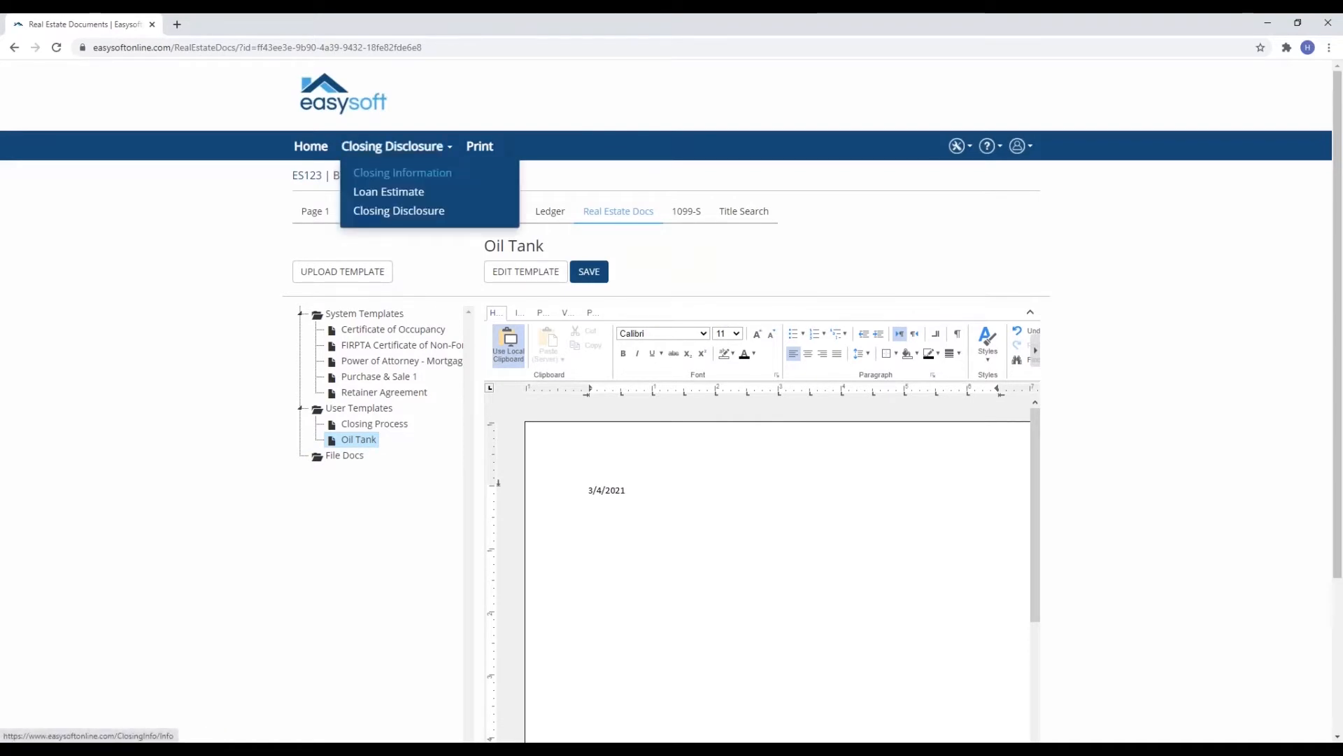
left_click(402, 173)
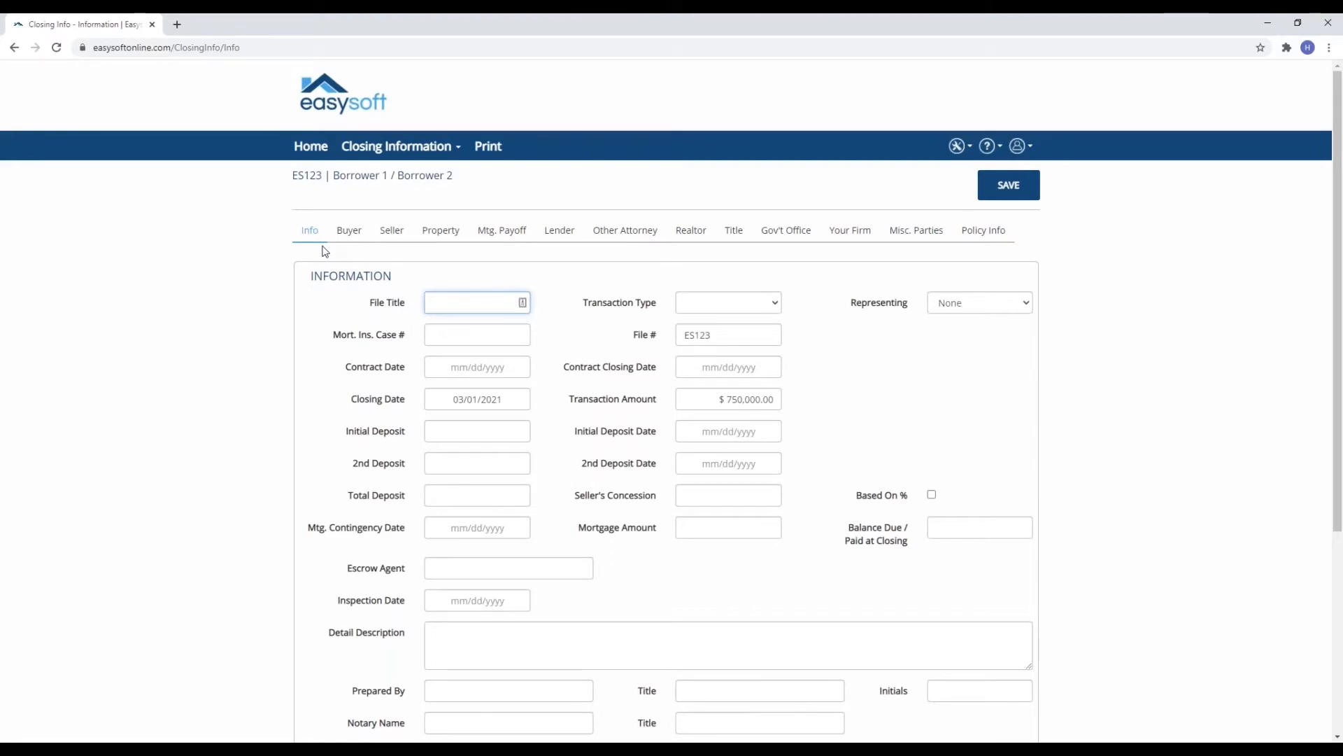
Switch from the file's Closing Information to its Closing Disclosure and open Real Estate Docs.
left_click(360, 151)
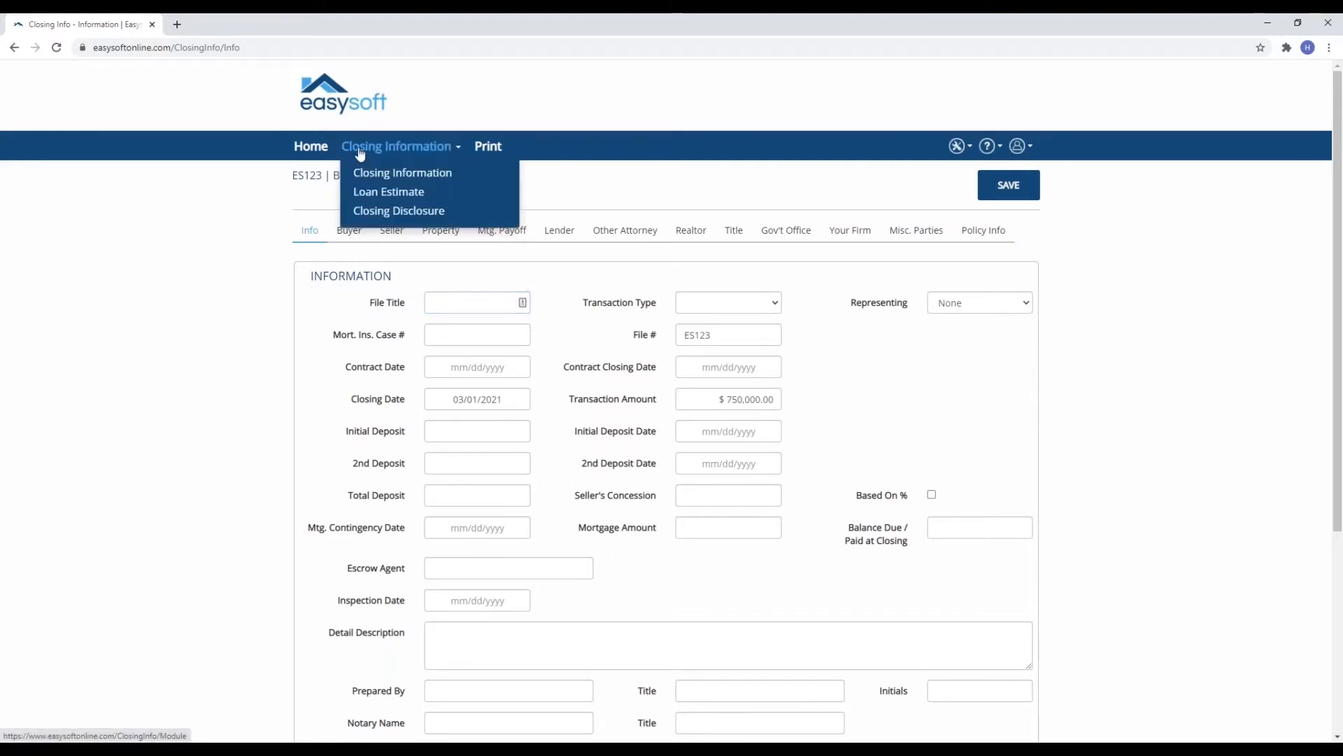
left_click(370, 211)
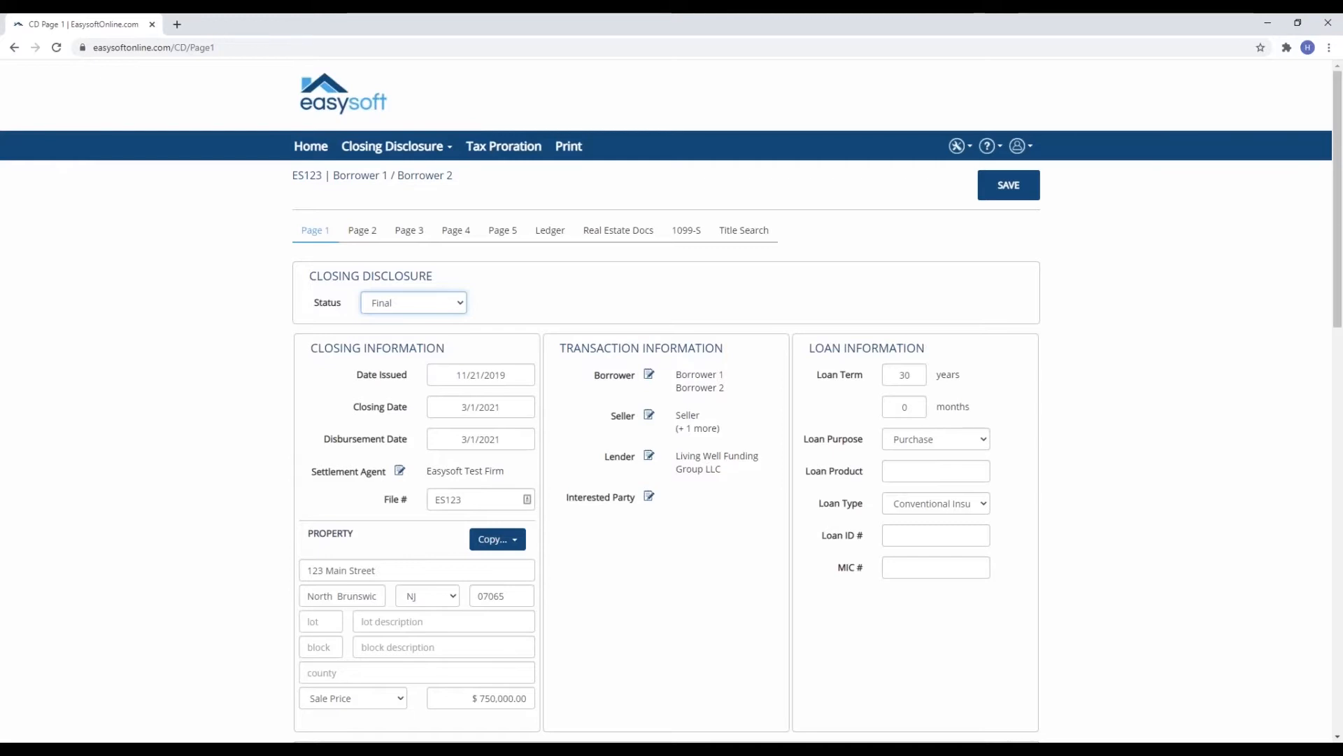
left_click(606, 230)
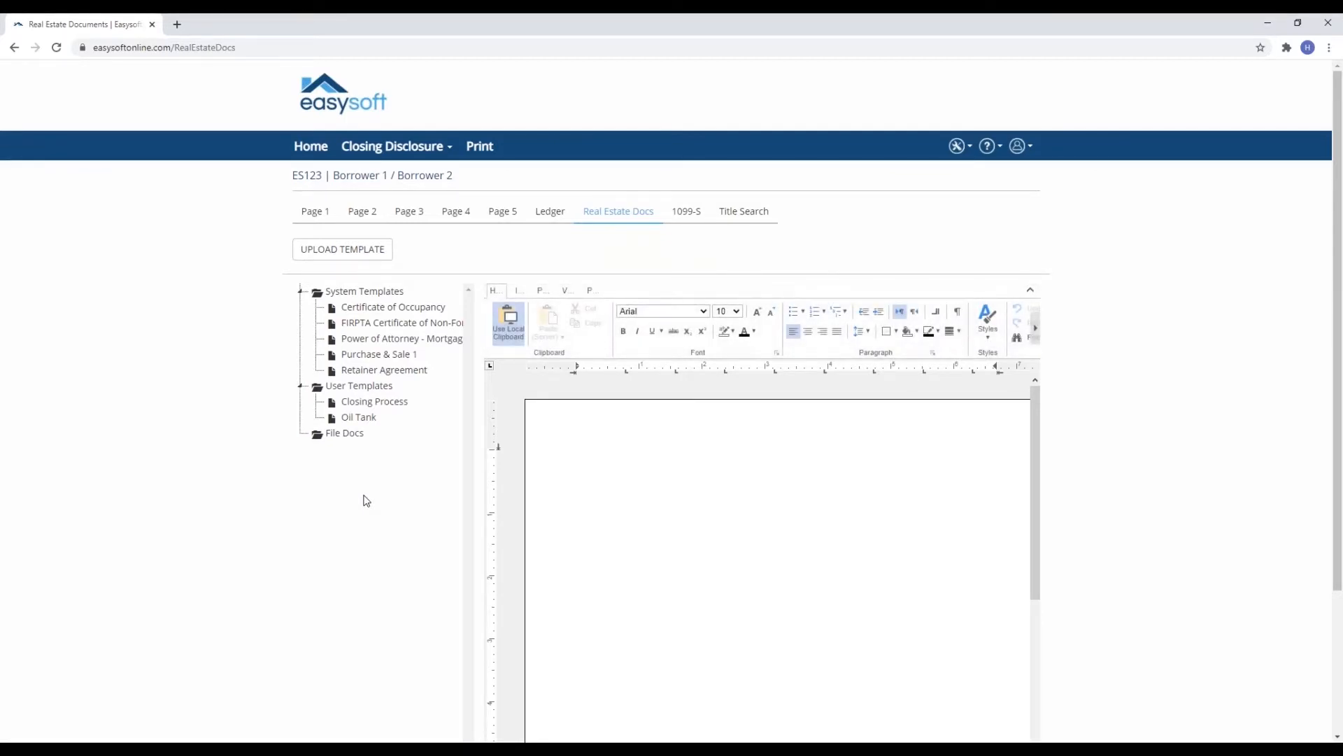
Upload the Buyer Retainer Word document as a new user template and look through its text.
left_click(342, 249)
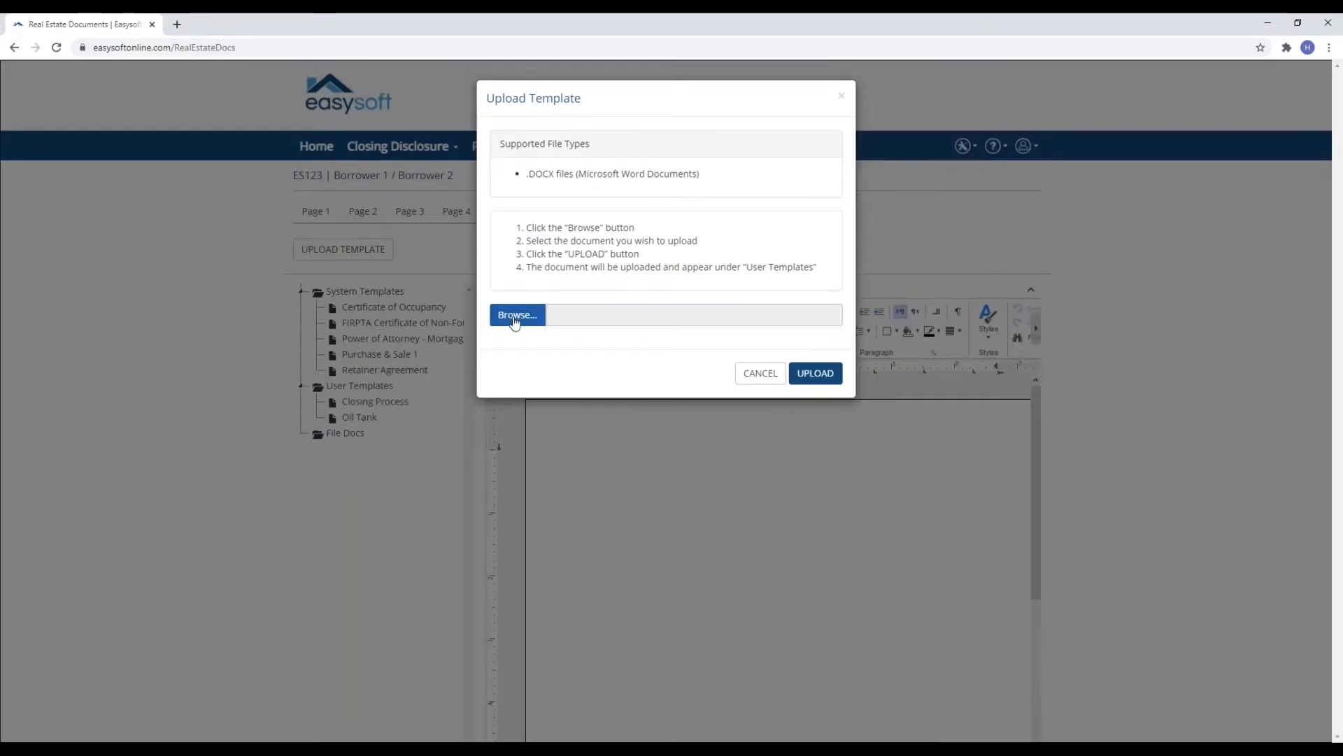
left_click(517, 316)
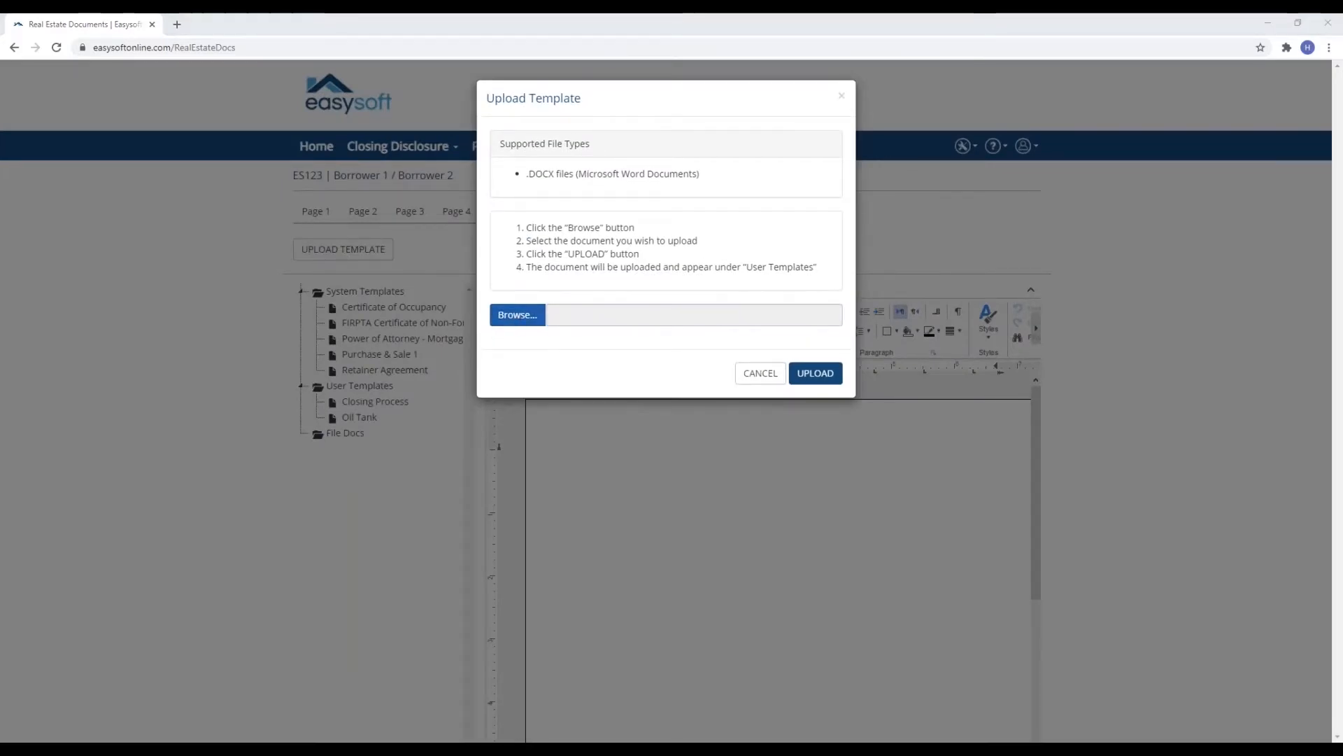
double_click(559, 374)
left_click(811, 373)
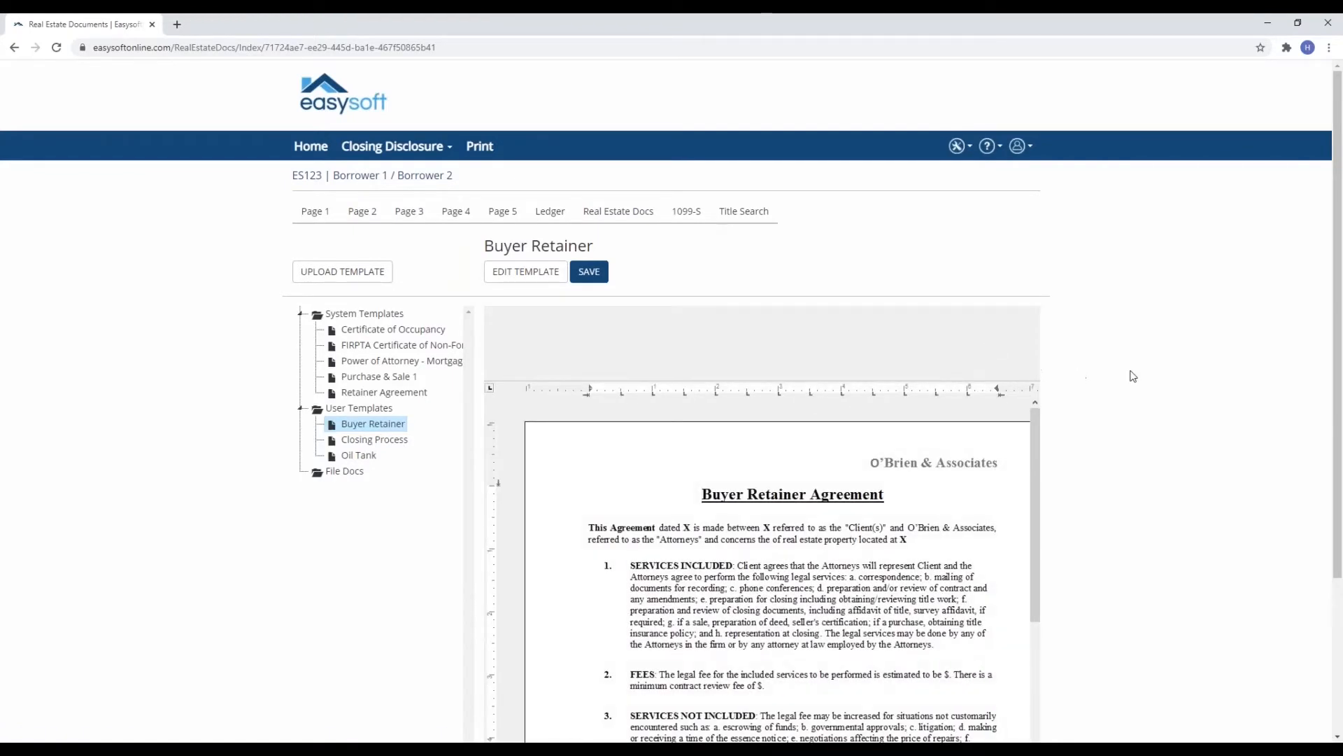
mouse_move(1032, 459)
left_mouse_down()
mouse_move(1045, 628)
mouse_move(1033, 413)
left_mouse_up()
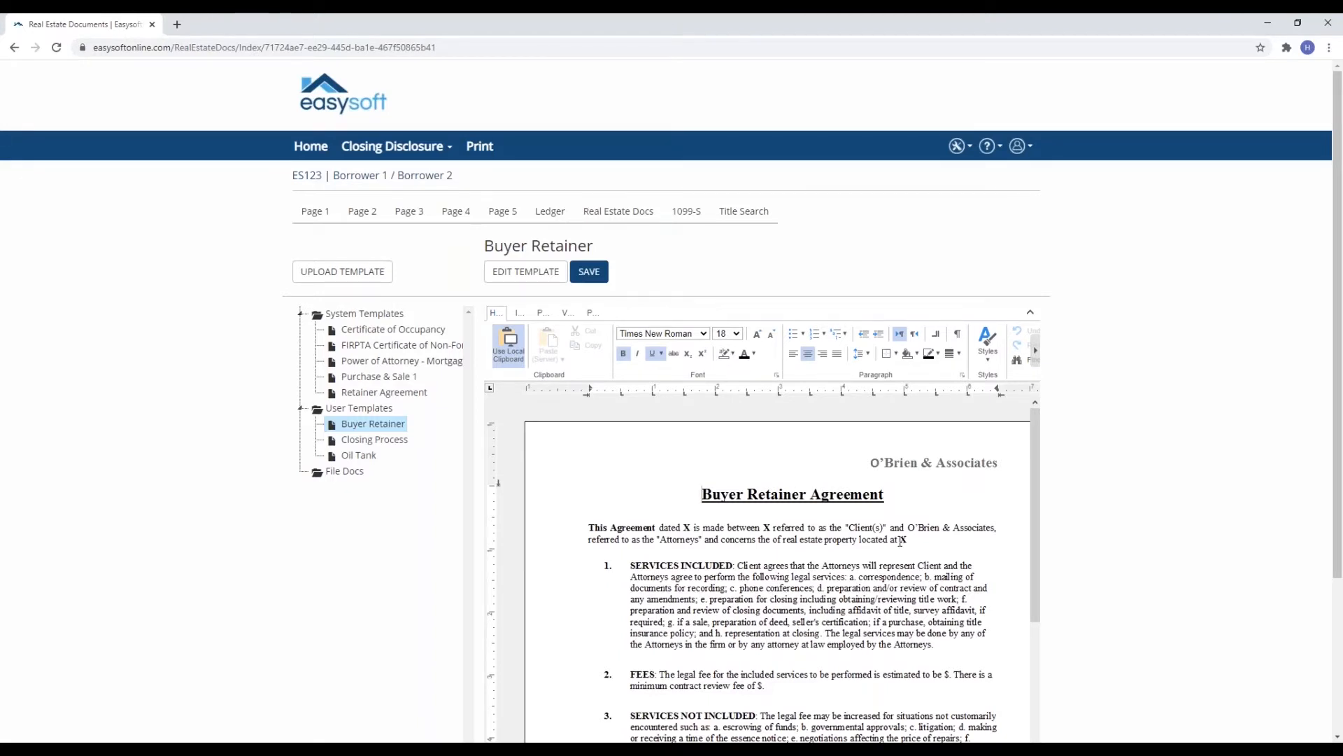
Open the Buyer Retainer template for editing and replace the X after "This Agreement dated" with the Info:Closing Date merge field.
left_click(508, 275)
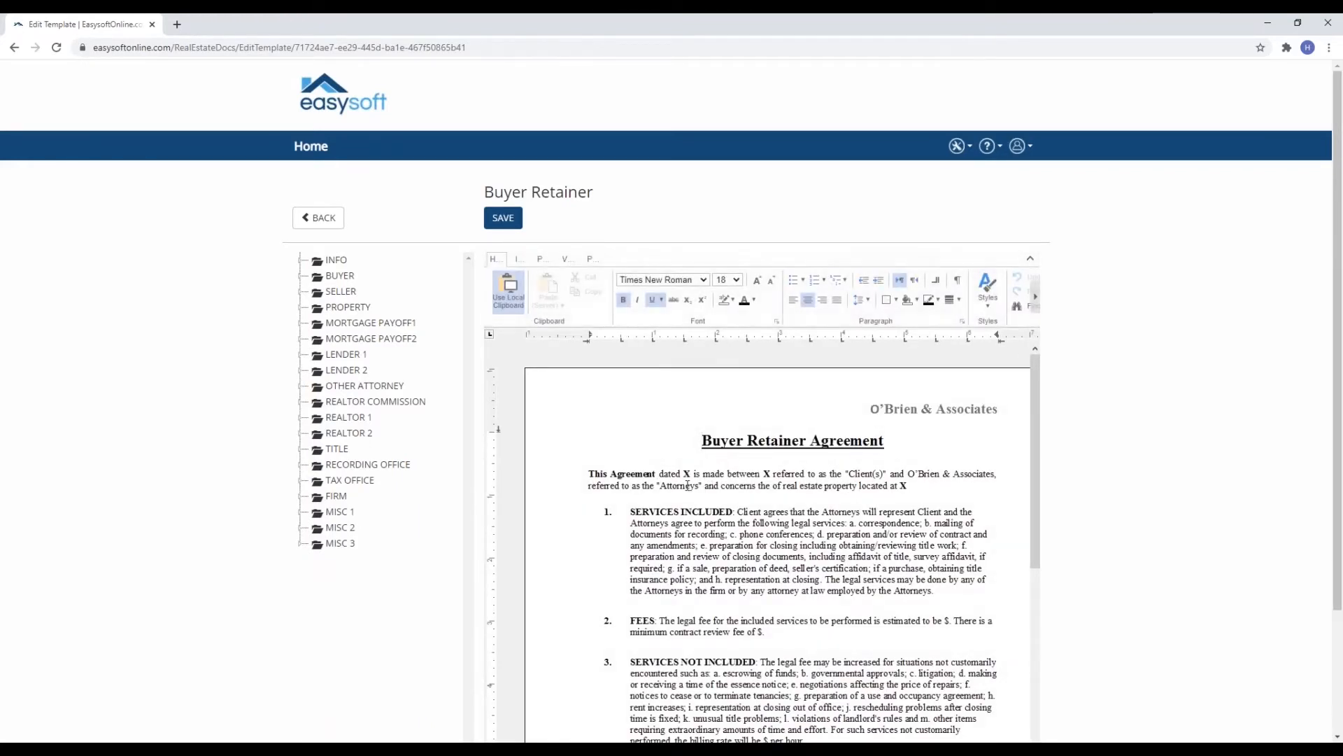
left_click(688, 474)
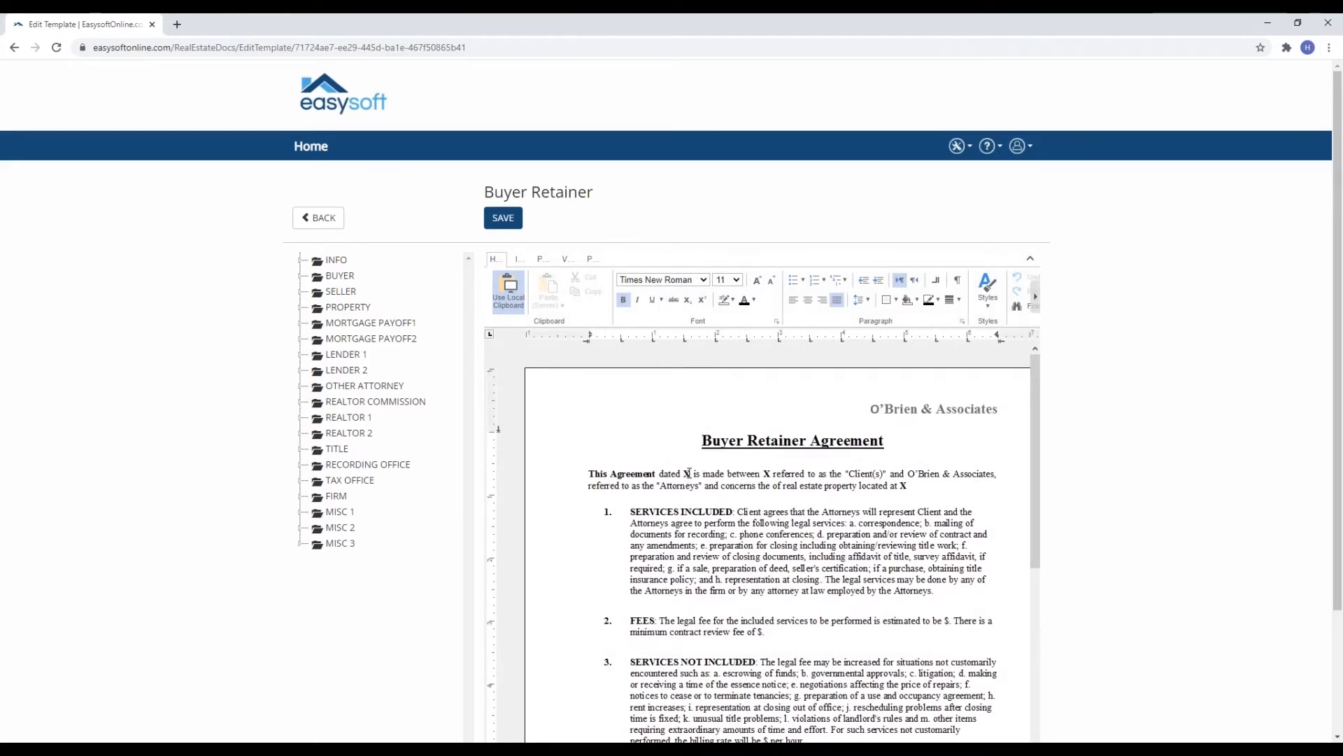
key("BackSpace")
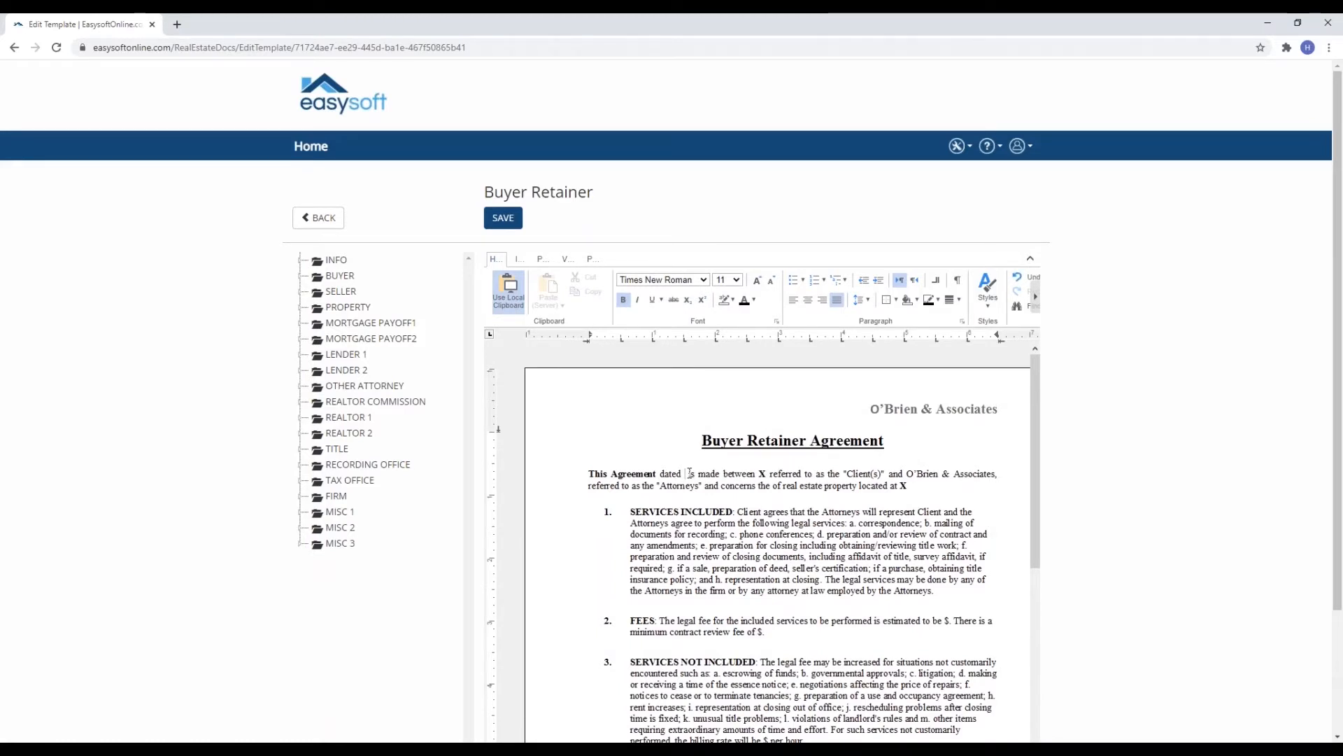
left_click(371, 338)
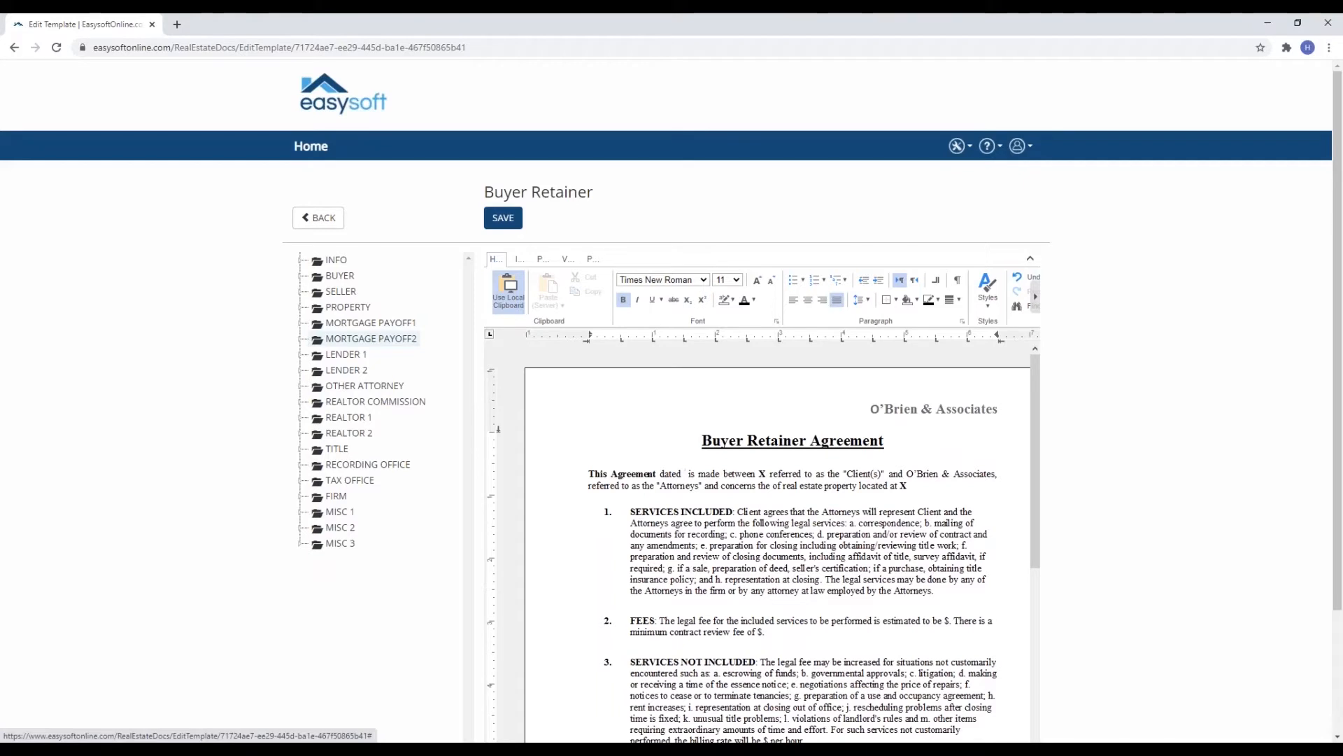
left_click(300, 264)
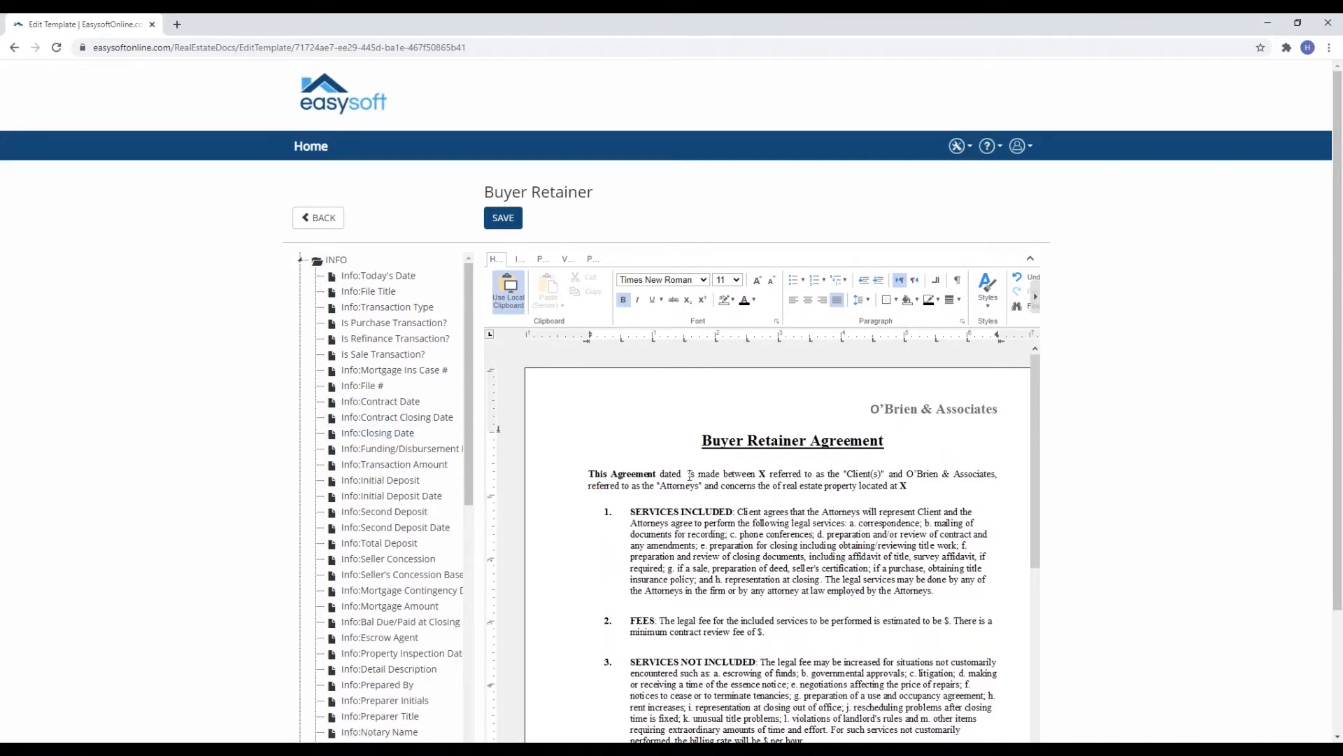
left_click(351, 434)
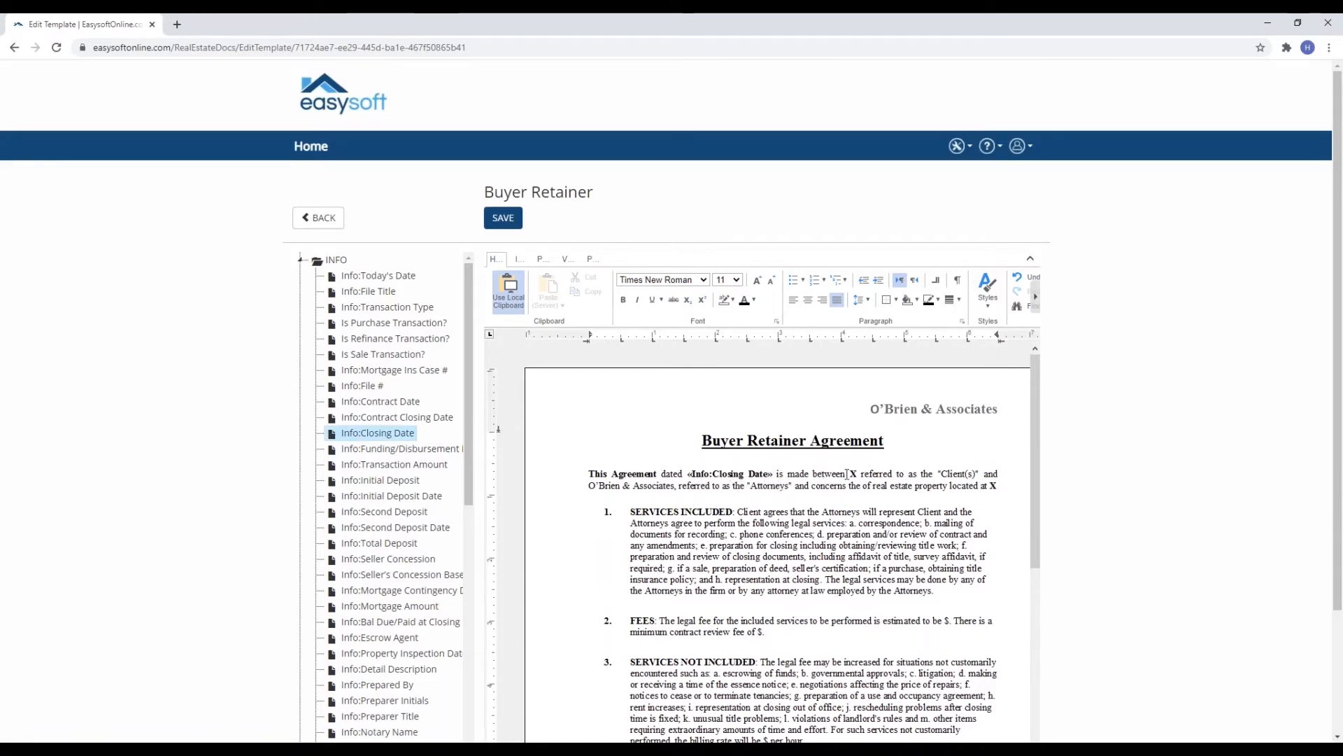
Remove the bold formatting from the Info:Closing Date merge field in the opening paragraph.
left_click_drag(774, 475, 690, 474)
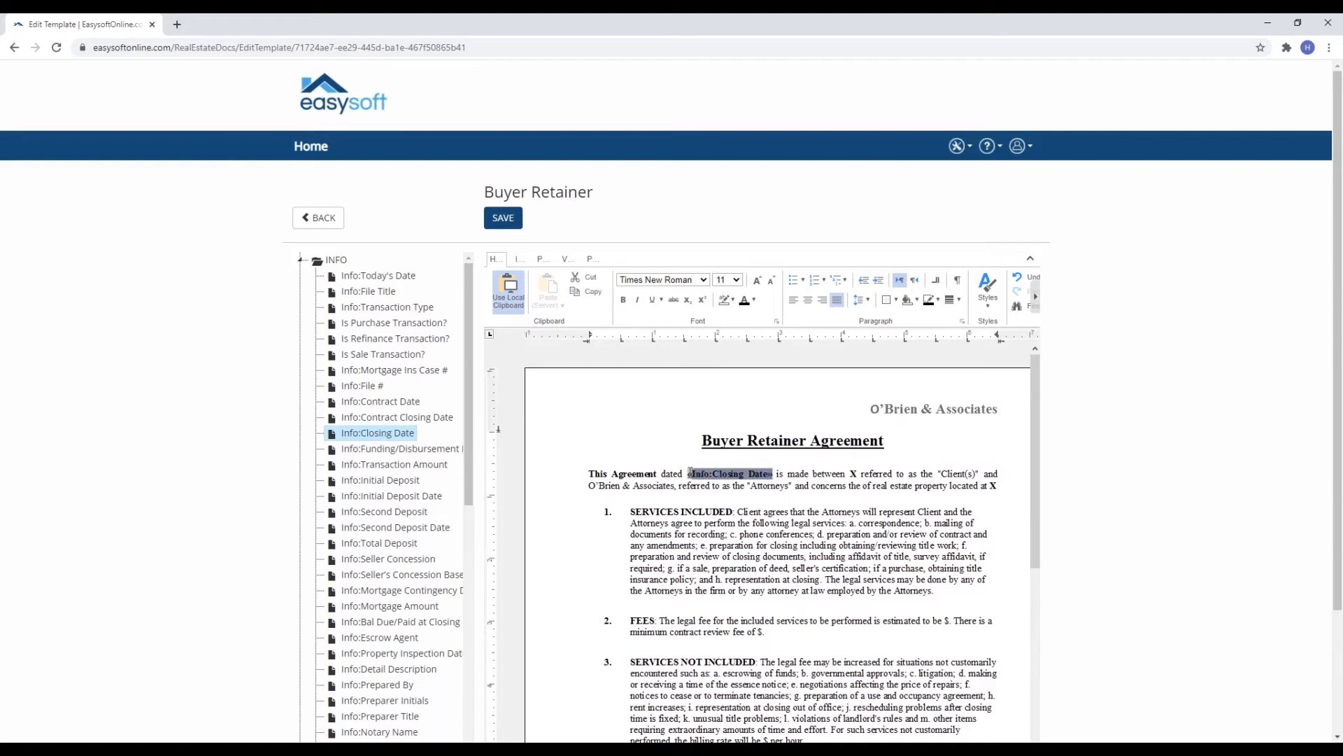
left_click(624, 304)
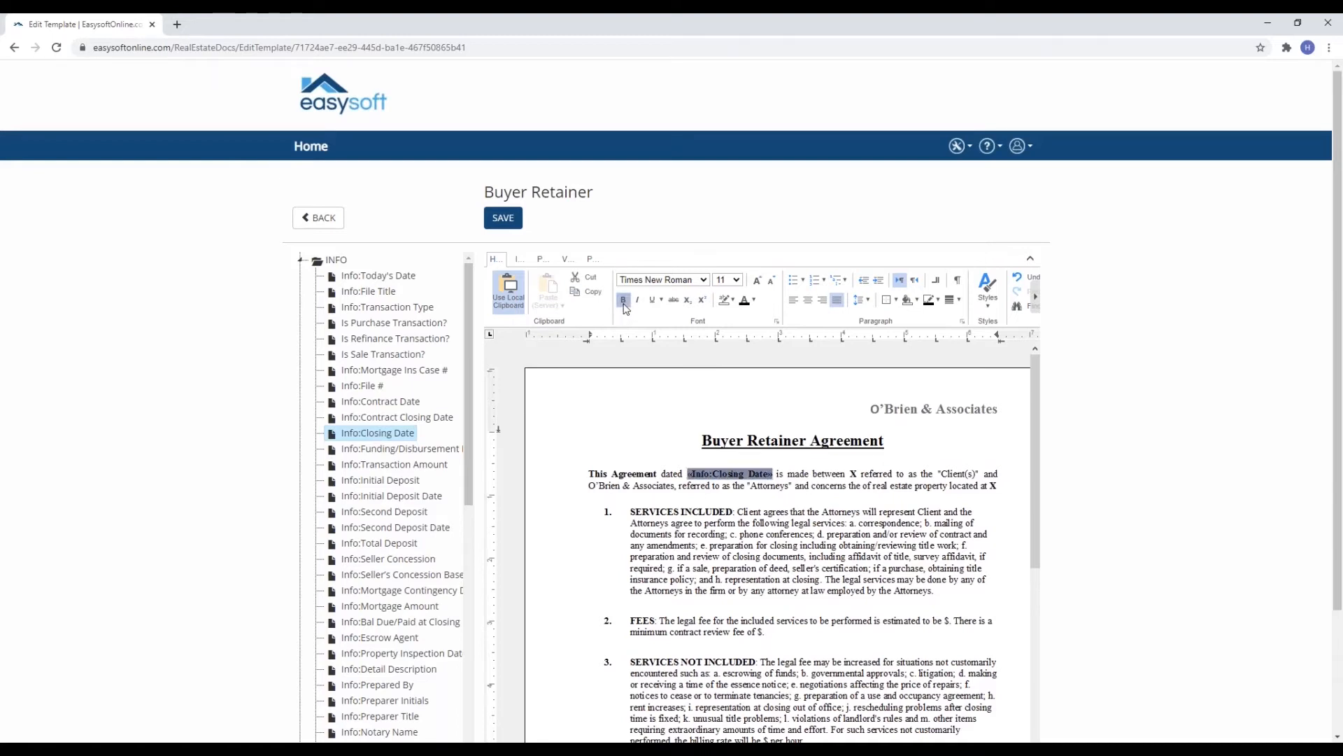
left_click(720, 511)
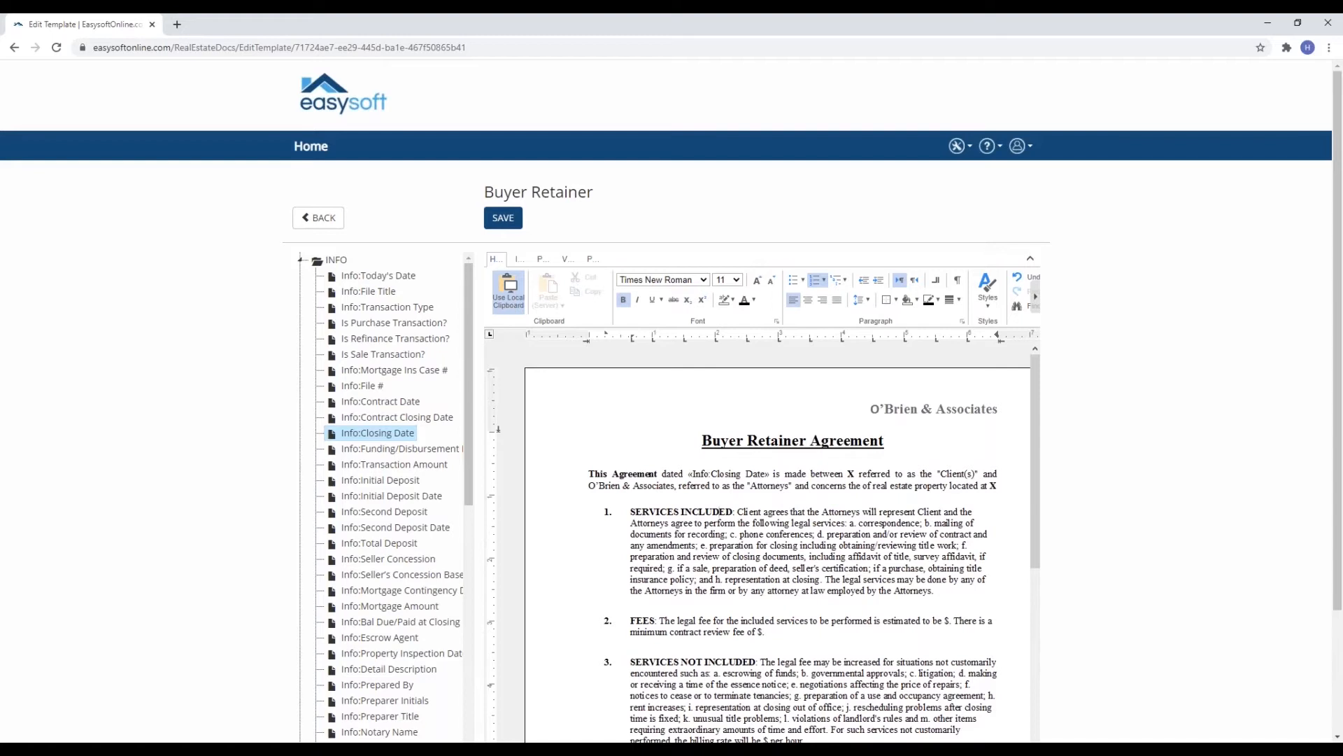
Replace the X after "is made between" with the Buyer:Names ("and" separator) merge field.
left_click(851, 474)
key("Delete")
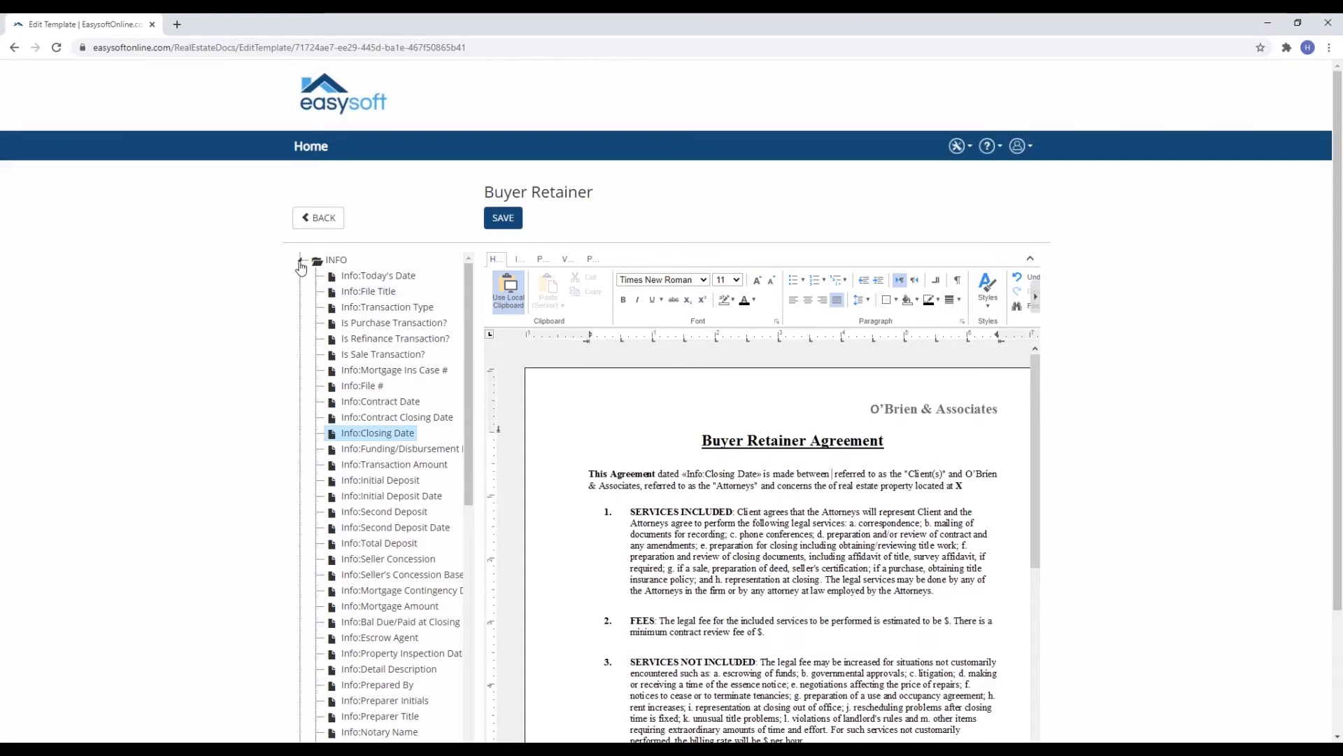
left_click(301, 262)
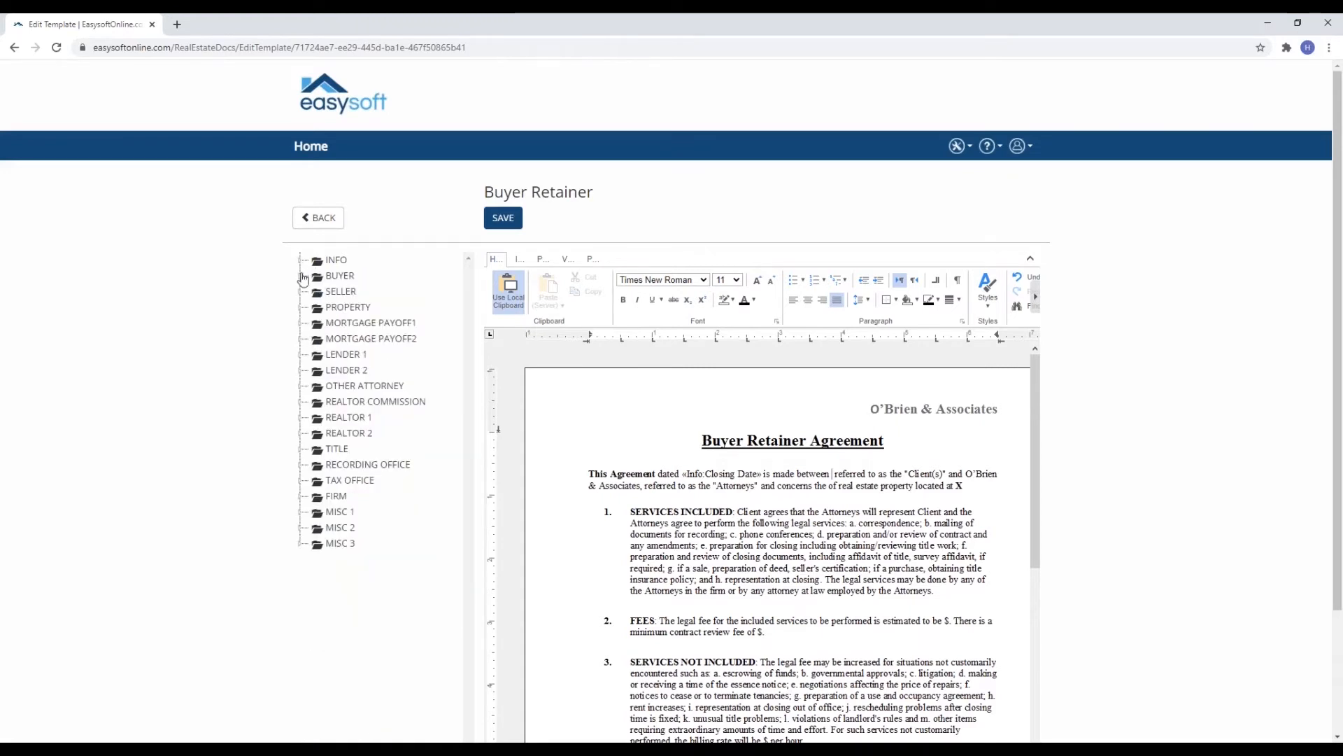
left_click(302, 278)
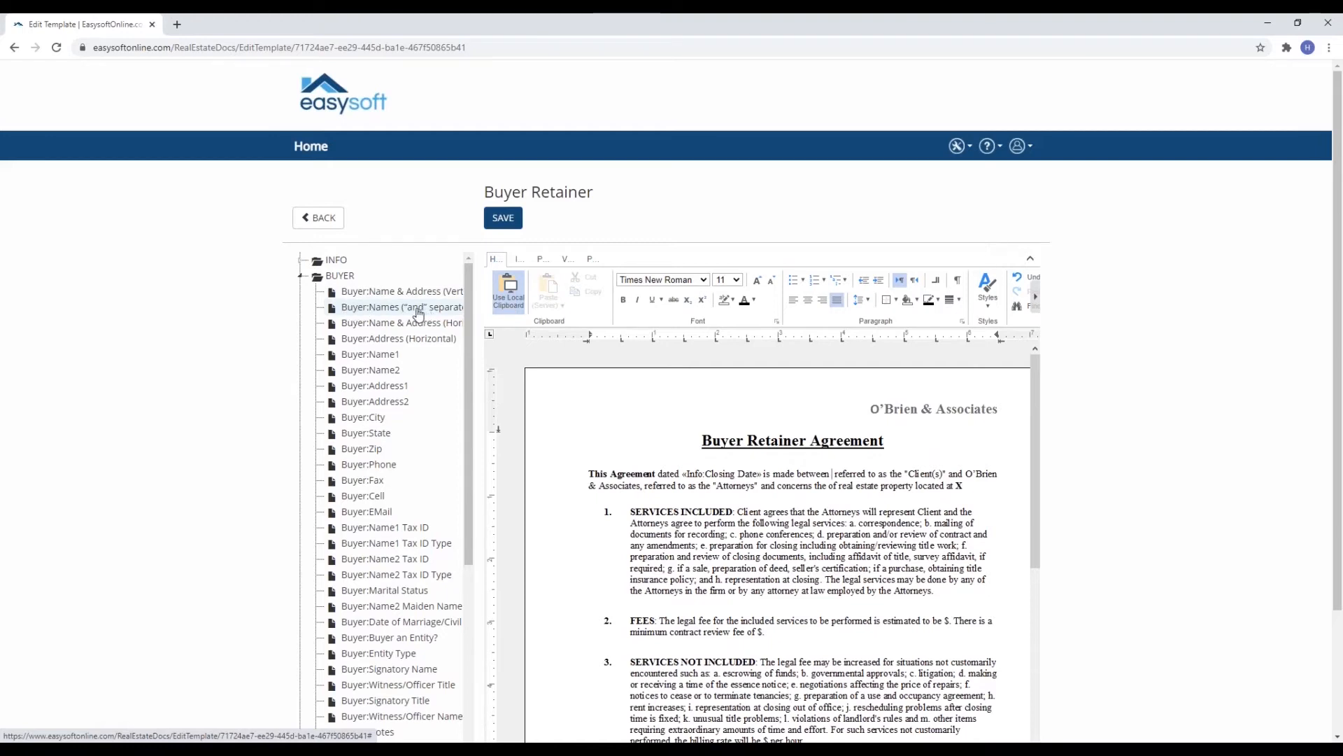
double_click(367, 308)
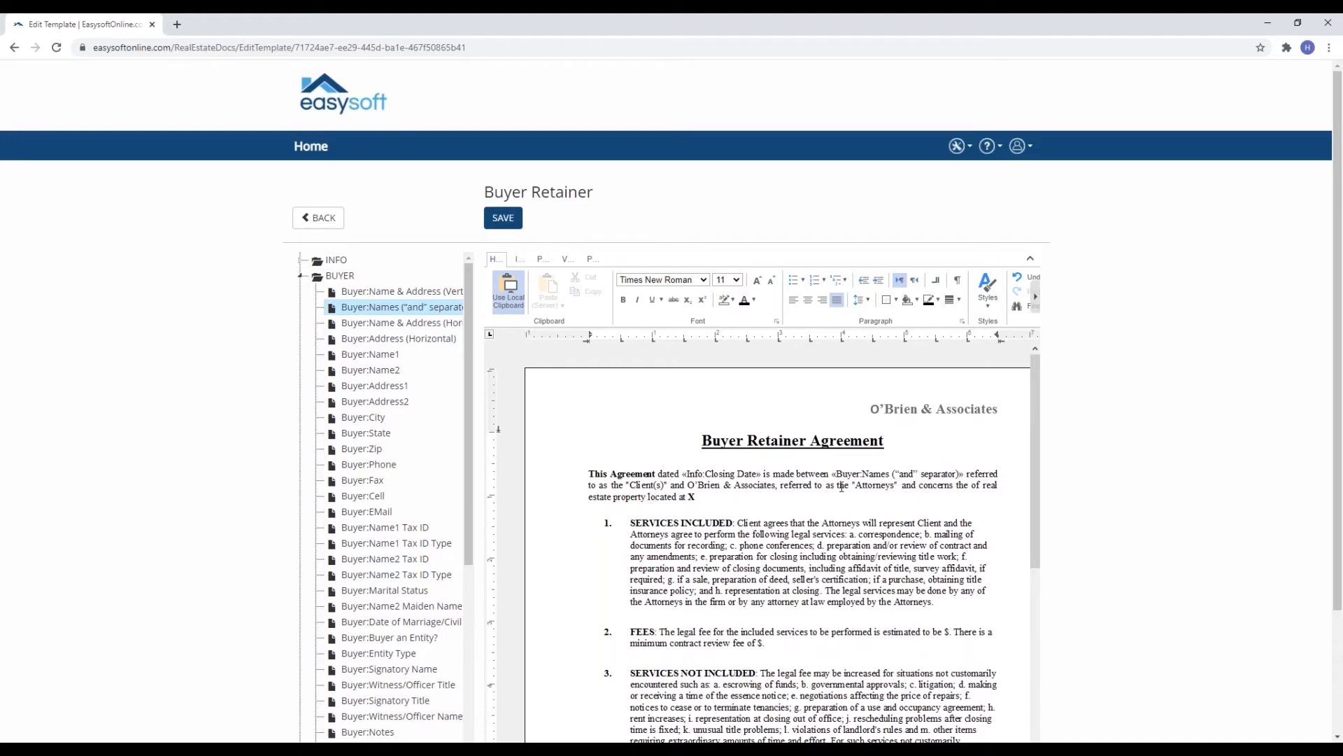
Replace the X after "real estate property located at" with the Property:Full Address (Horizontal) merge field.
left_click(698, 498)
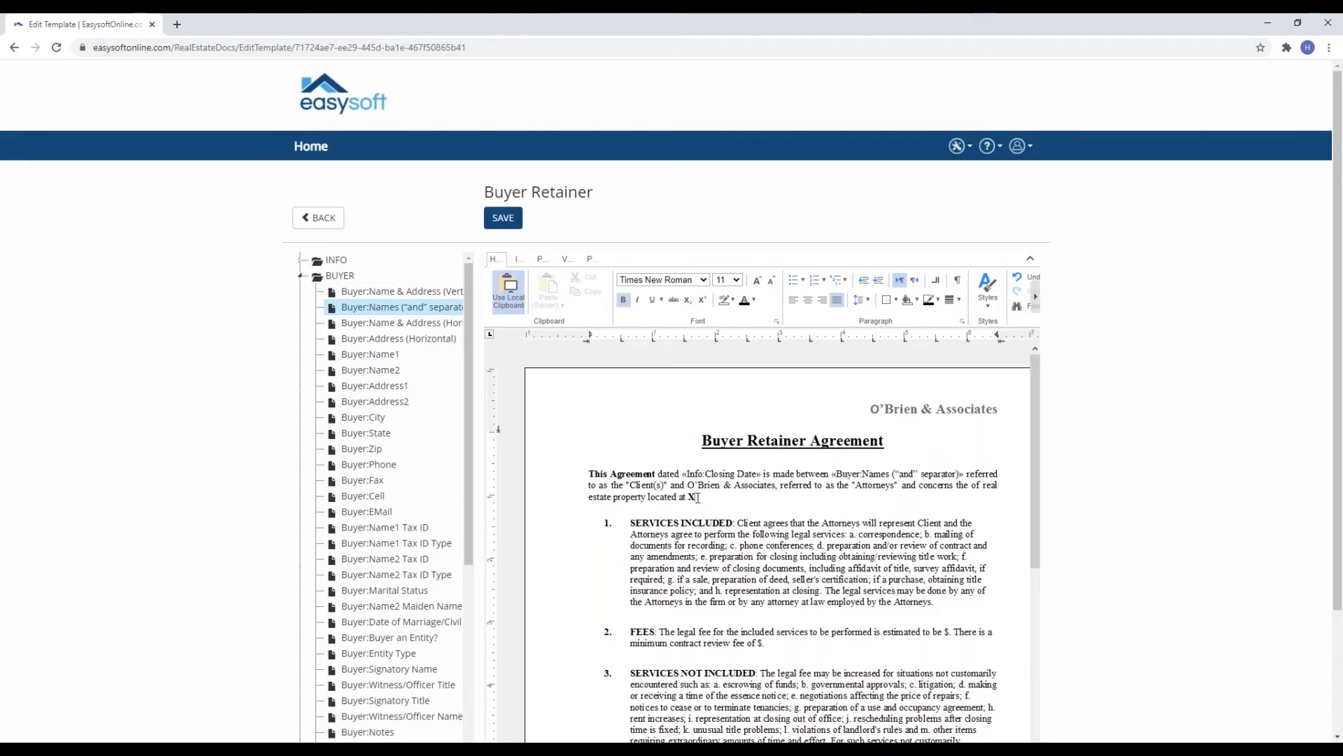
key("BackSpace")
left_click(301, 276)
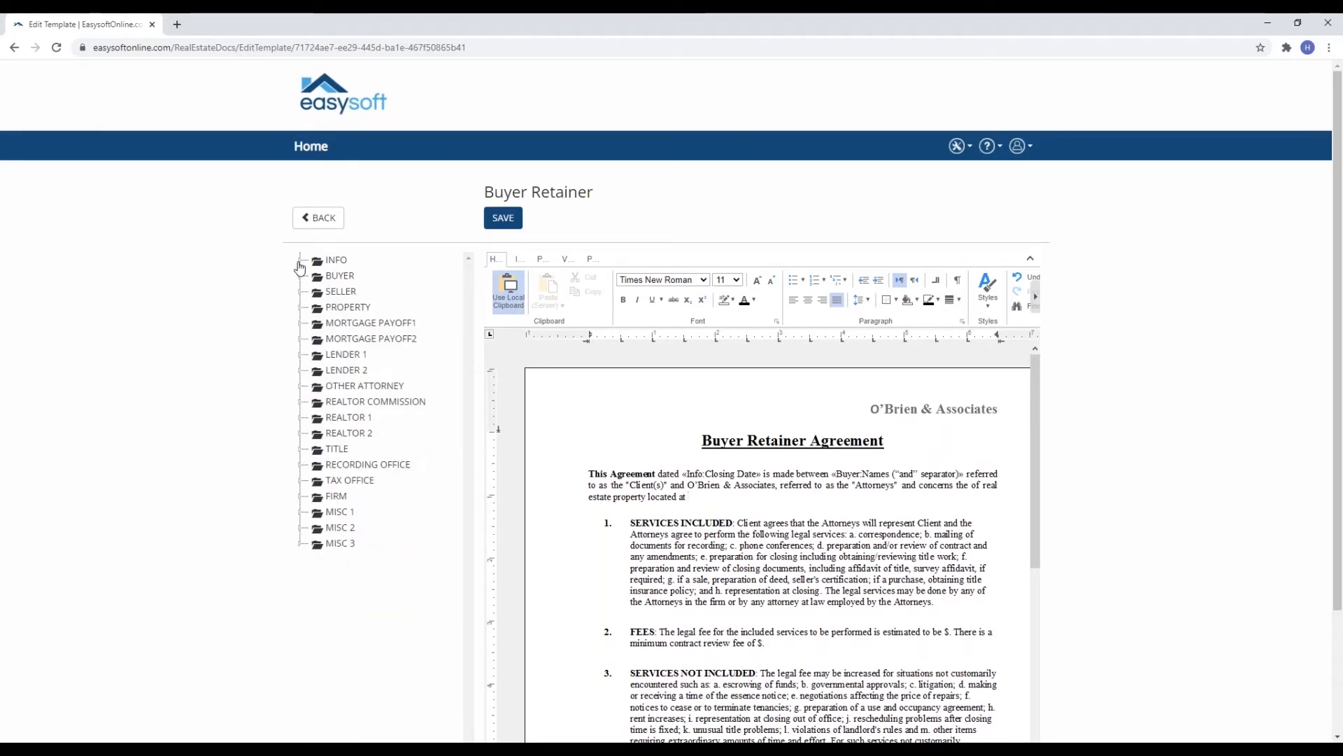
left_click(301, 308)
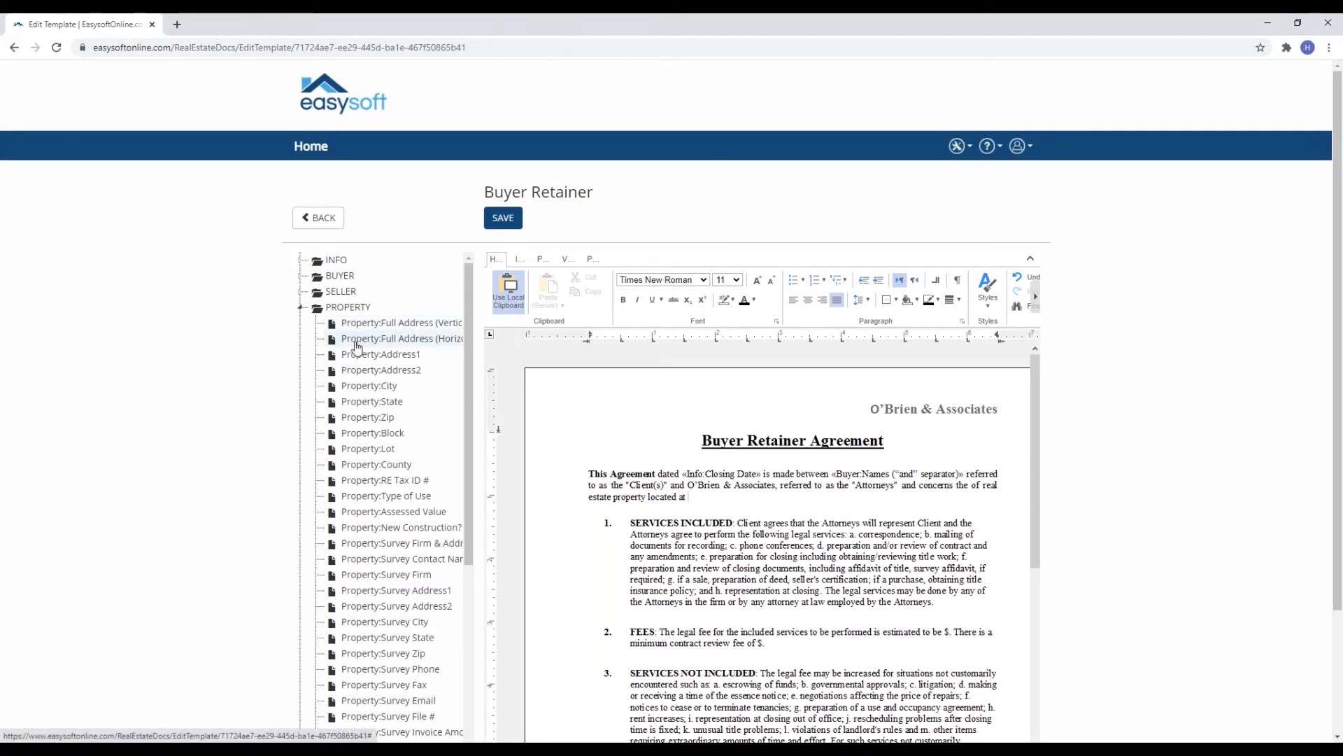
double_click(357, 346)
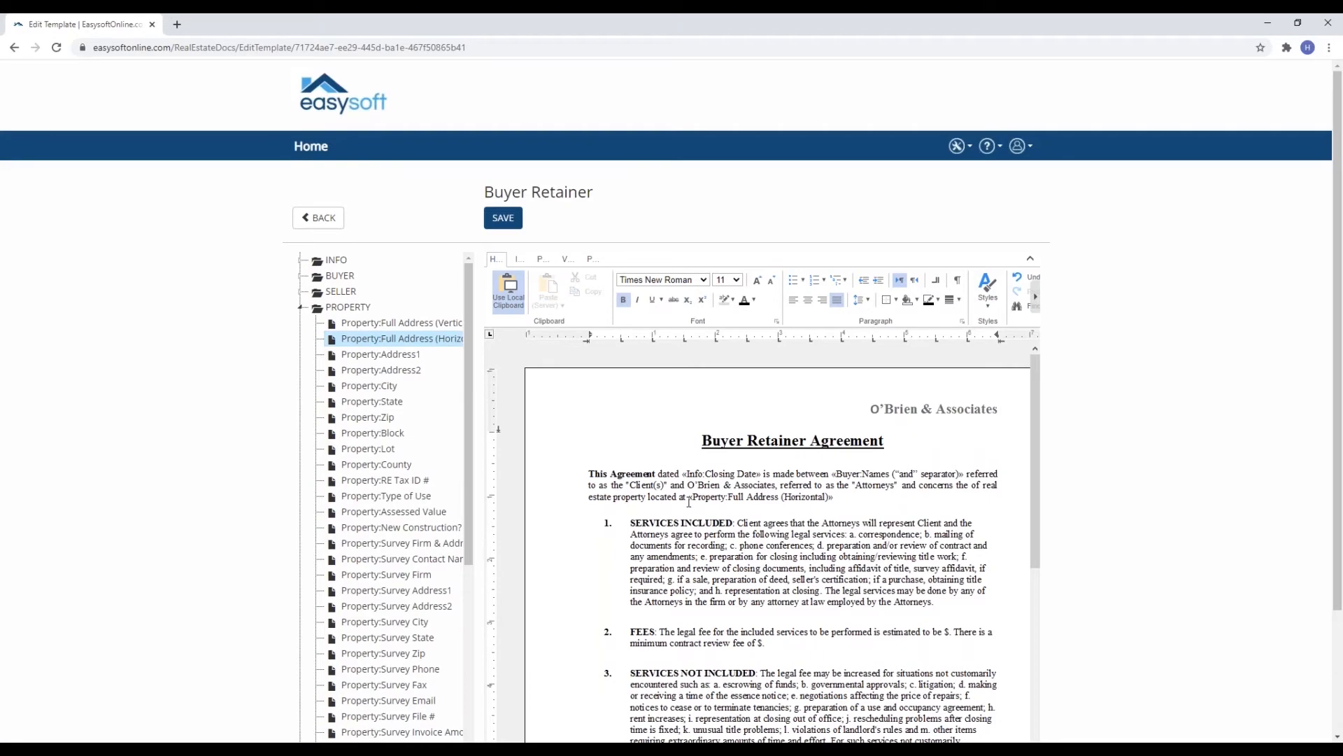
Replace the X under the first signature line at the document's end with the Buyer:Name1 merge field.
scroll(794, 487, "down", 3)
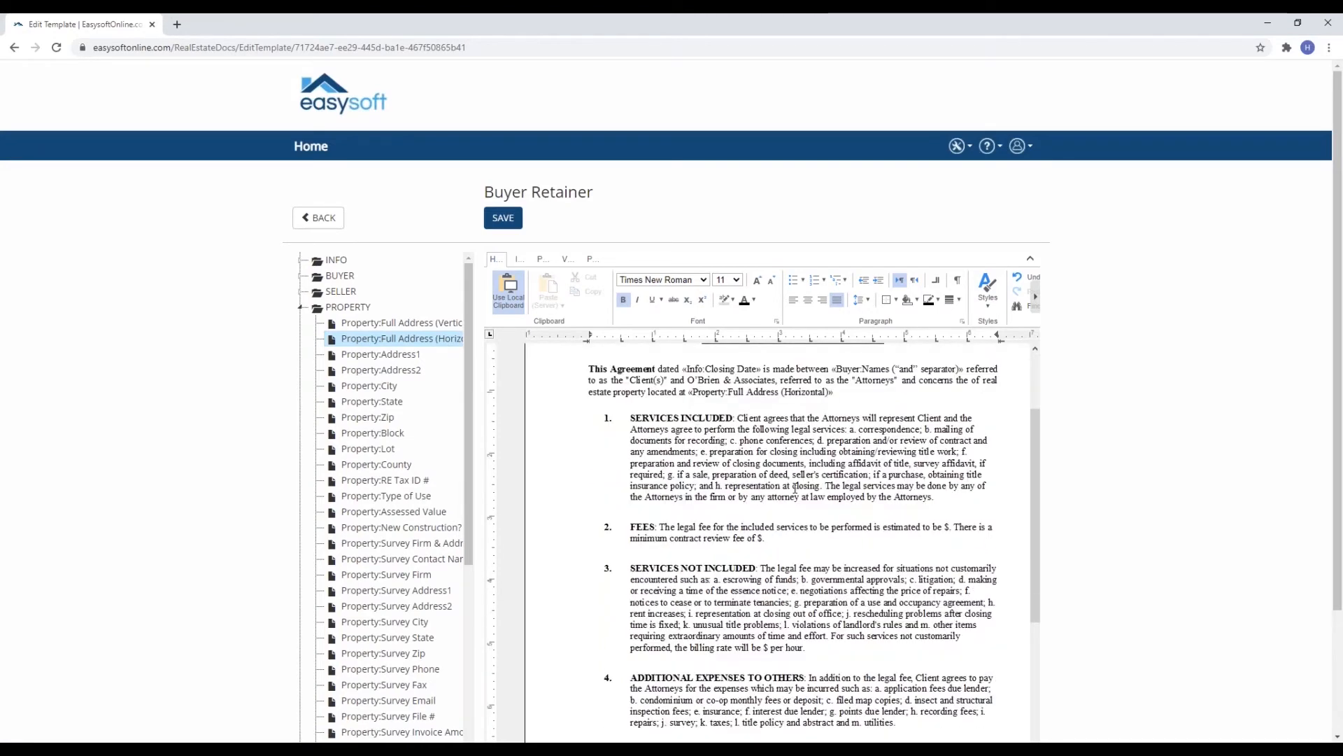
scroll(795, 488, "down", 1)
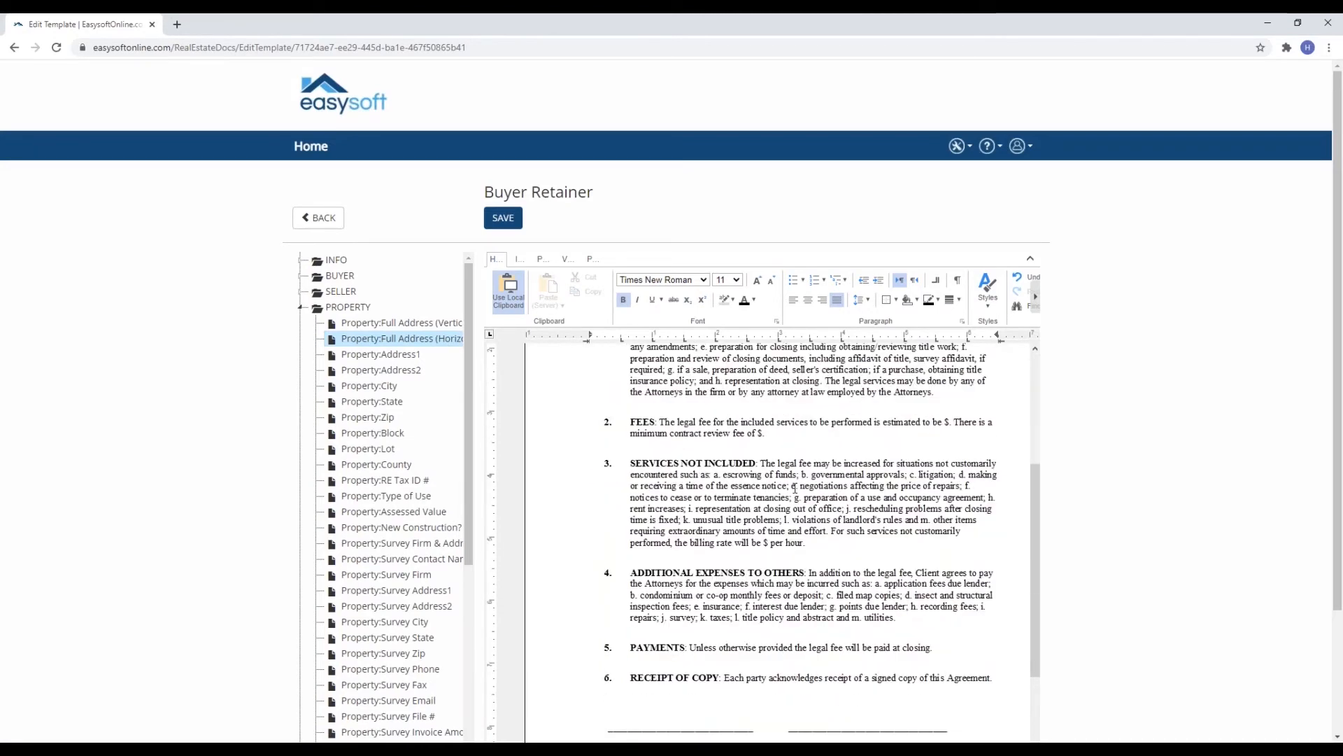
scroll(795, 487, "down", 1)
scroll(795, 487, "down", 1)
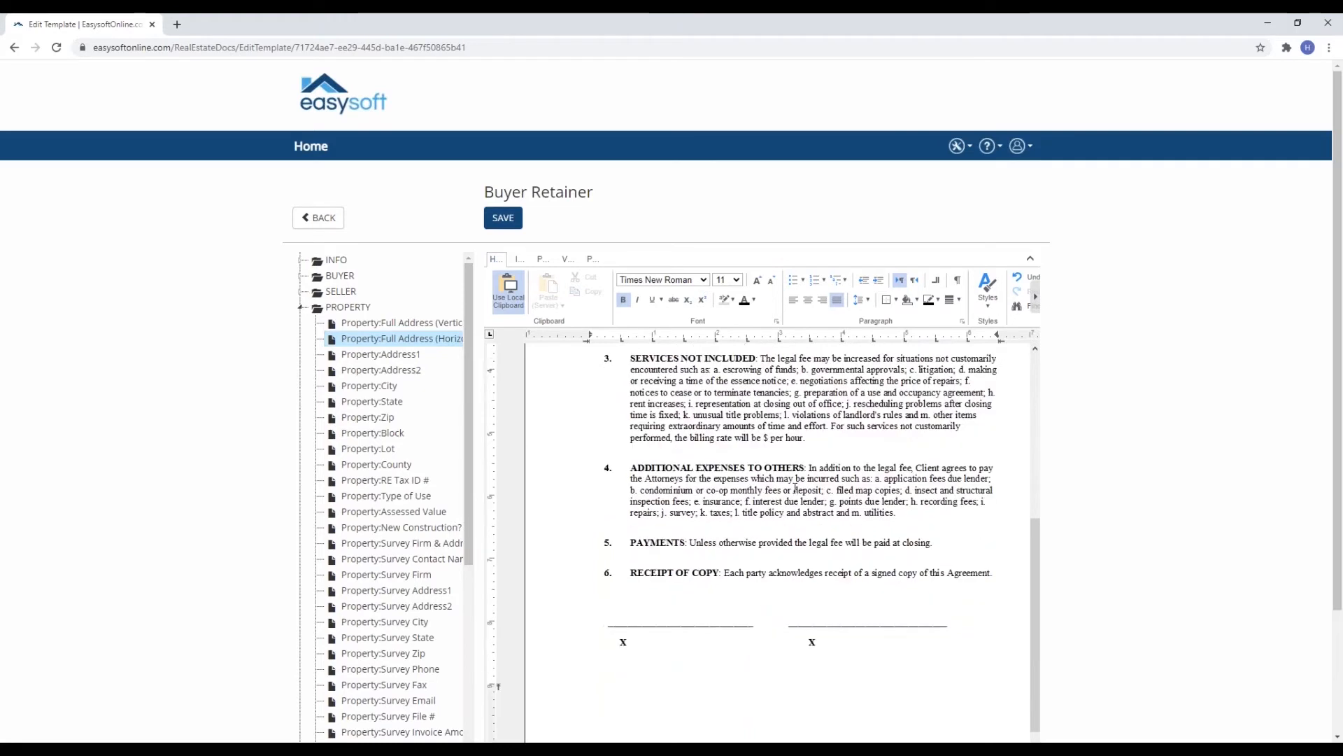
scroll(794, 487, "down", 1)
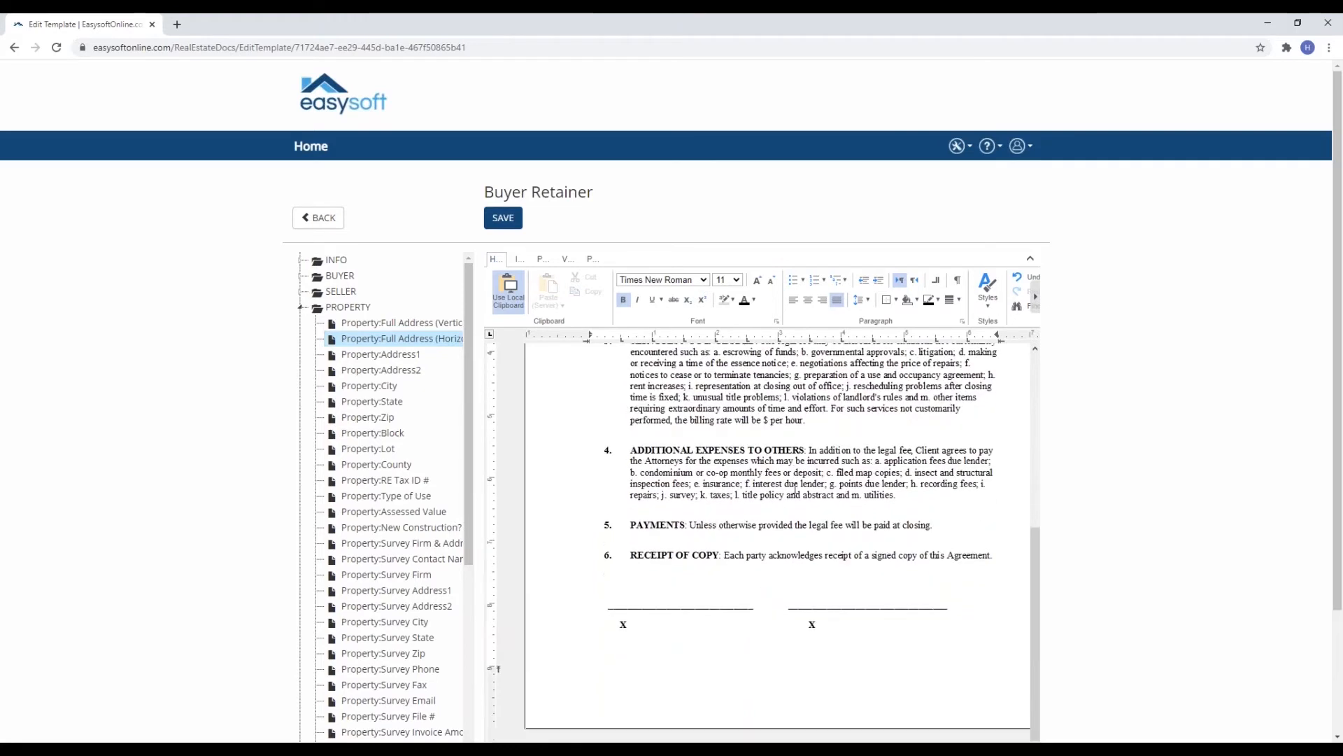
left_click(646, 624)
double_click(622, 624)
key("BackSpace")
left_click(301, 308)
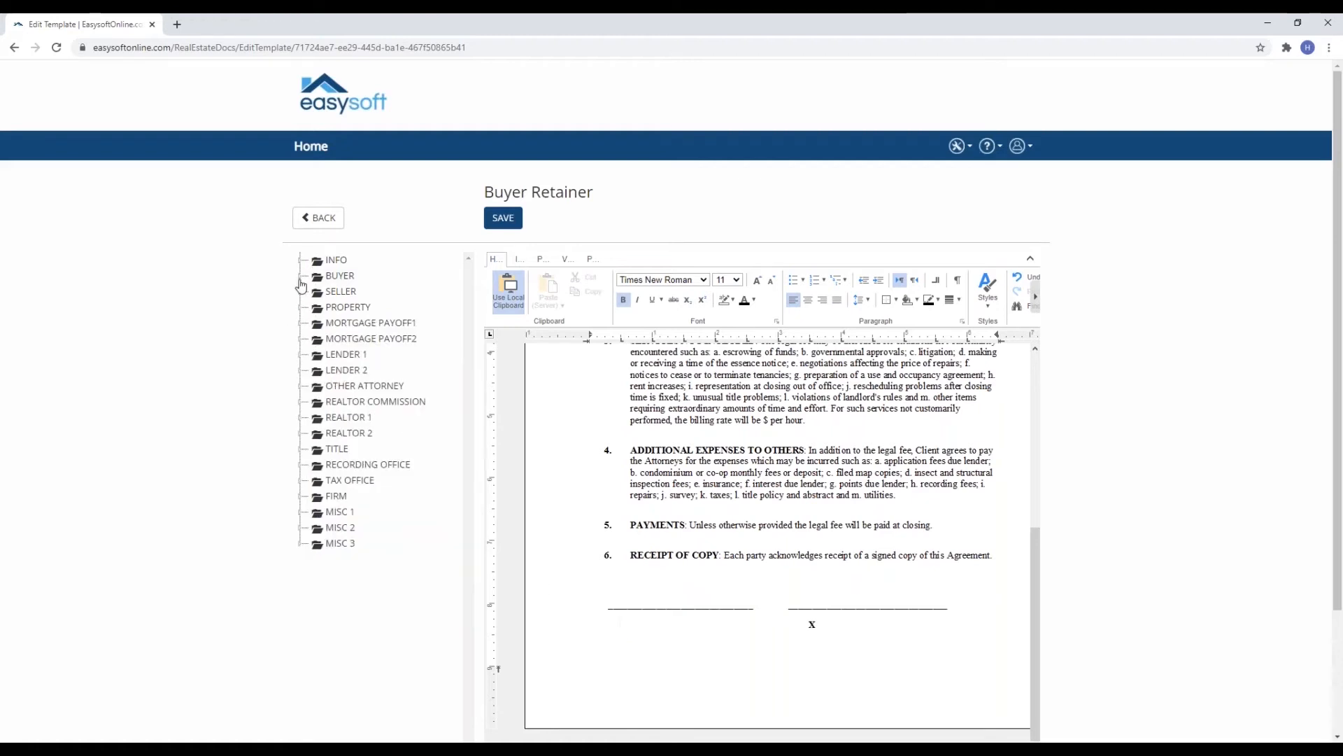
left_click(302, 276)
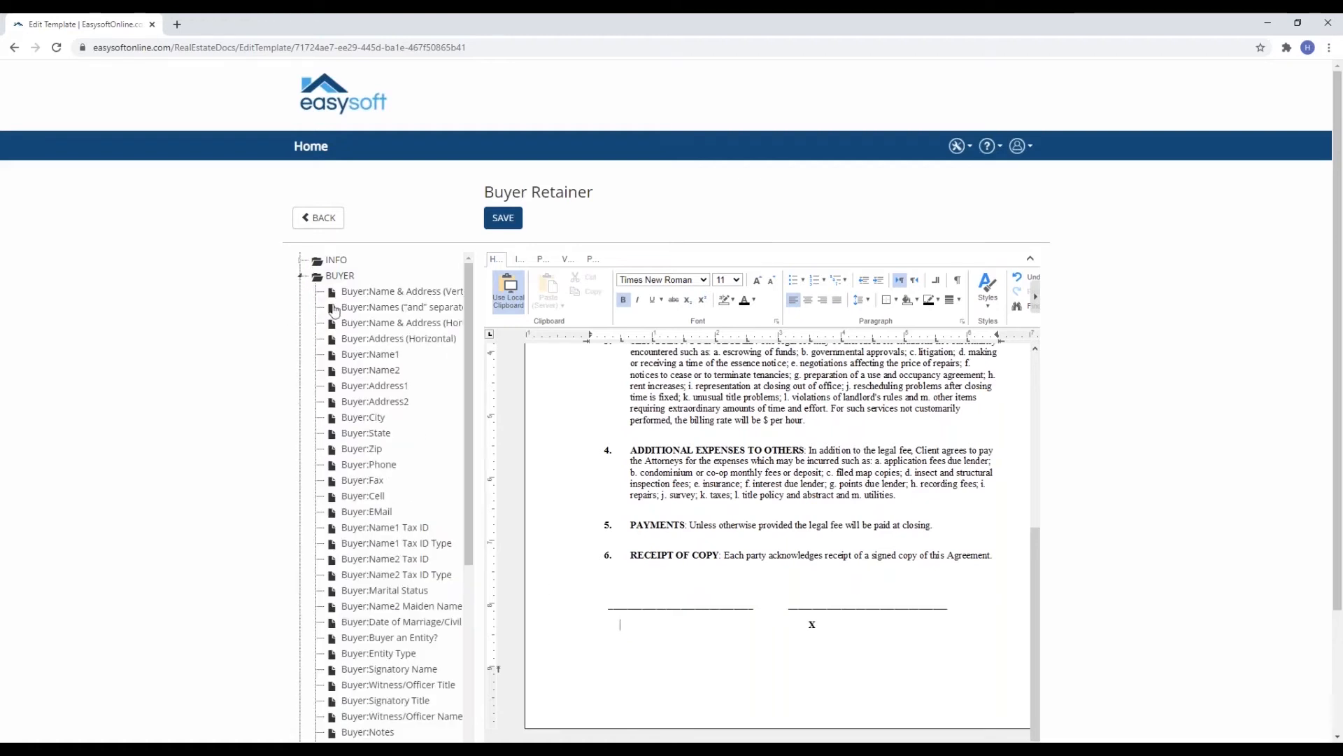
double_click(368, 354)
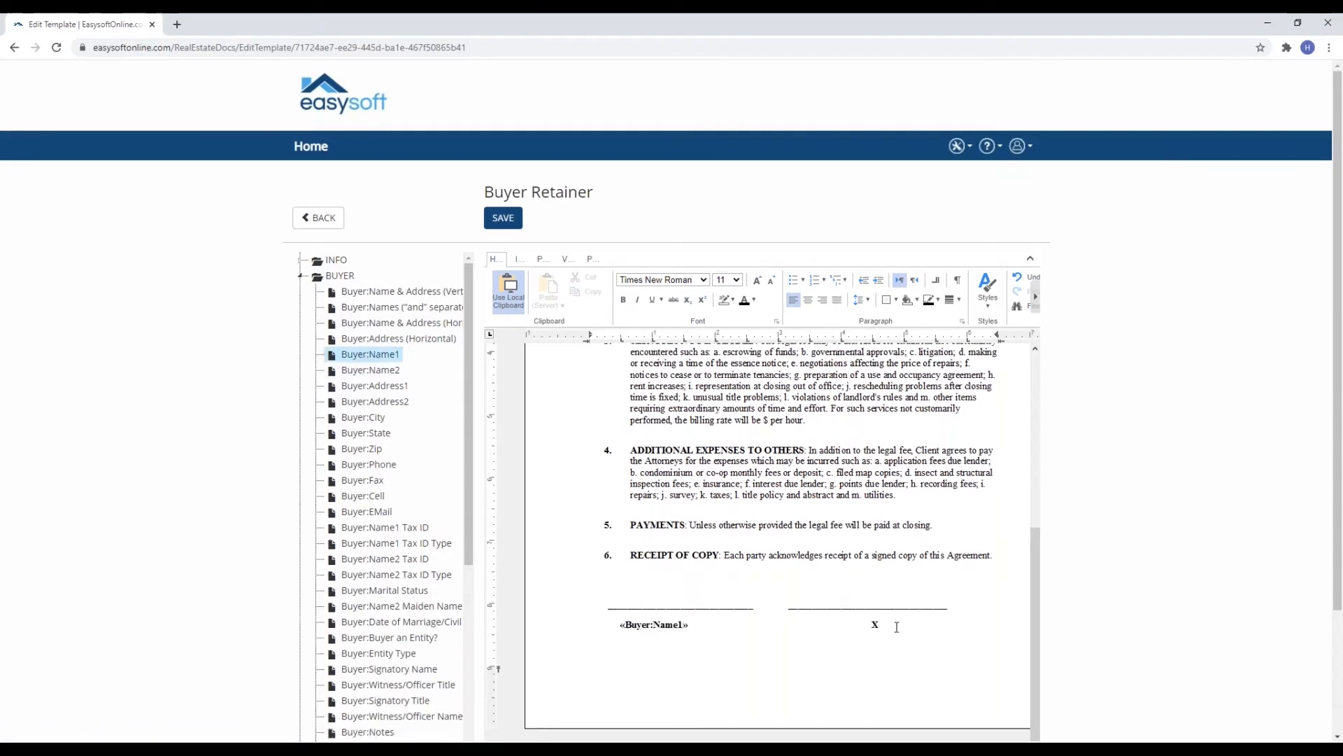
Replace the X under the second signature line with the Buyer:Name2 merge field and reduce the spacing before it.
left_click_drag(879, 625, 867, 625)
key("Delete")
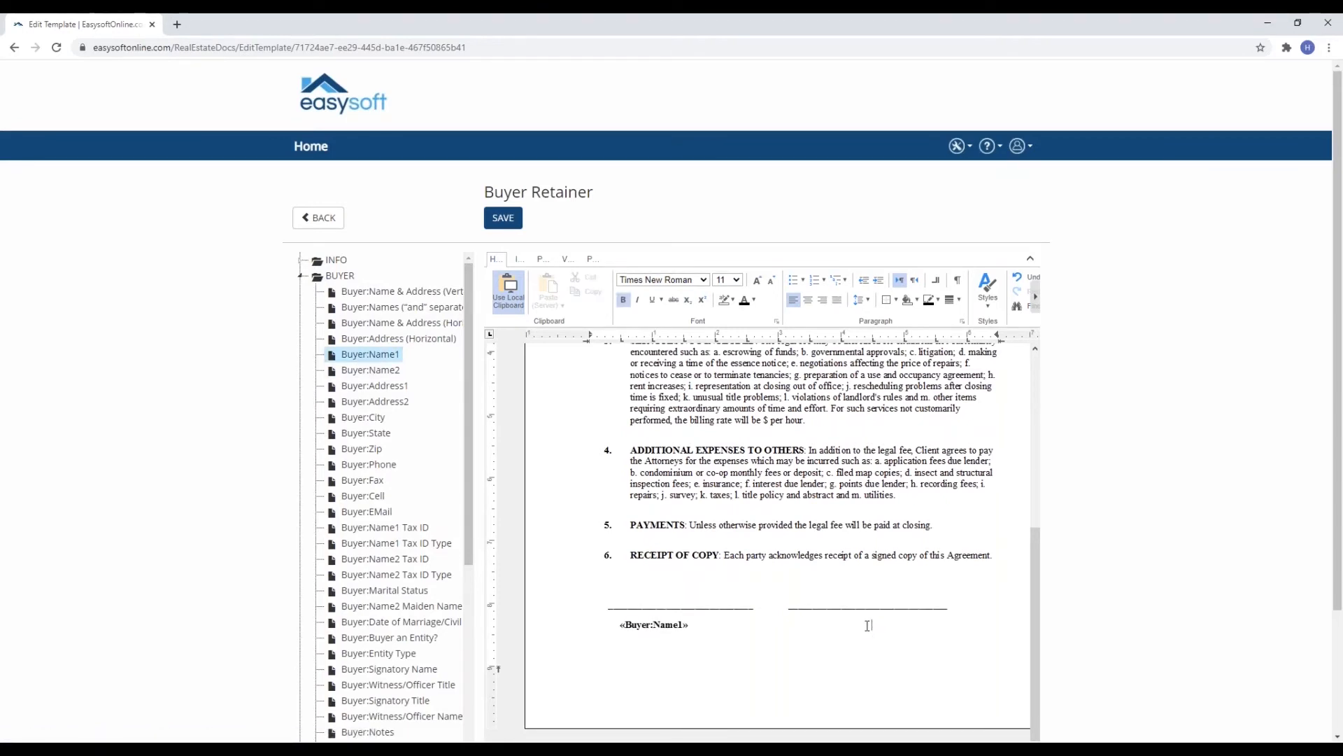
double_click(371, 371)
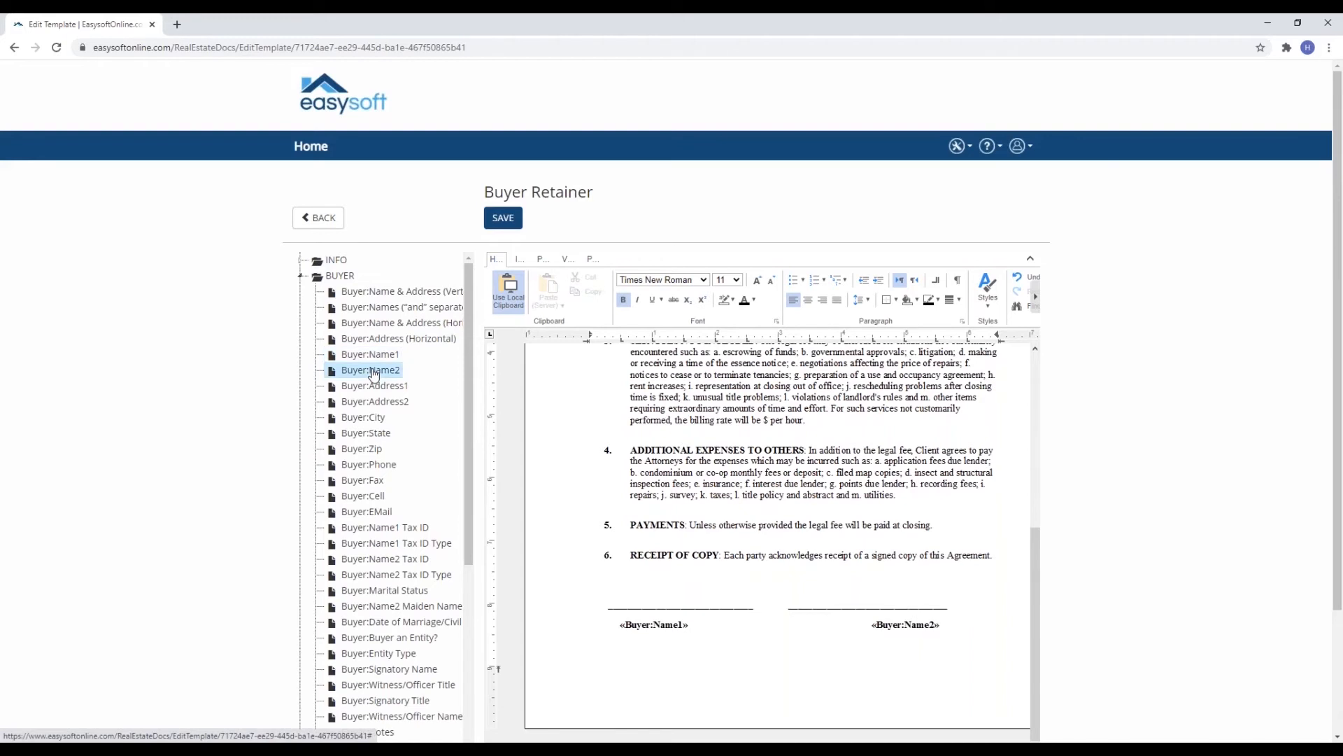
left_click(863, 625)
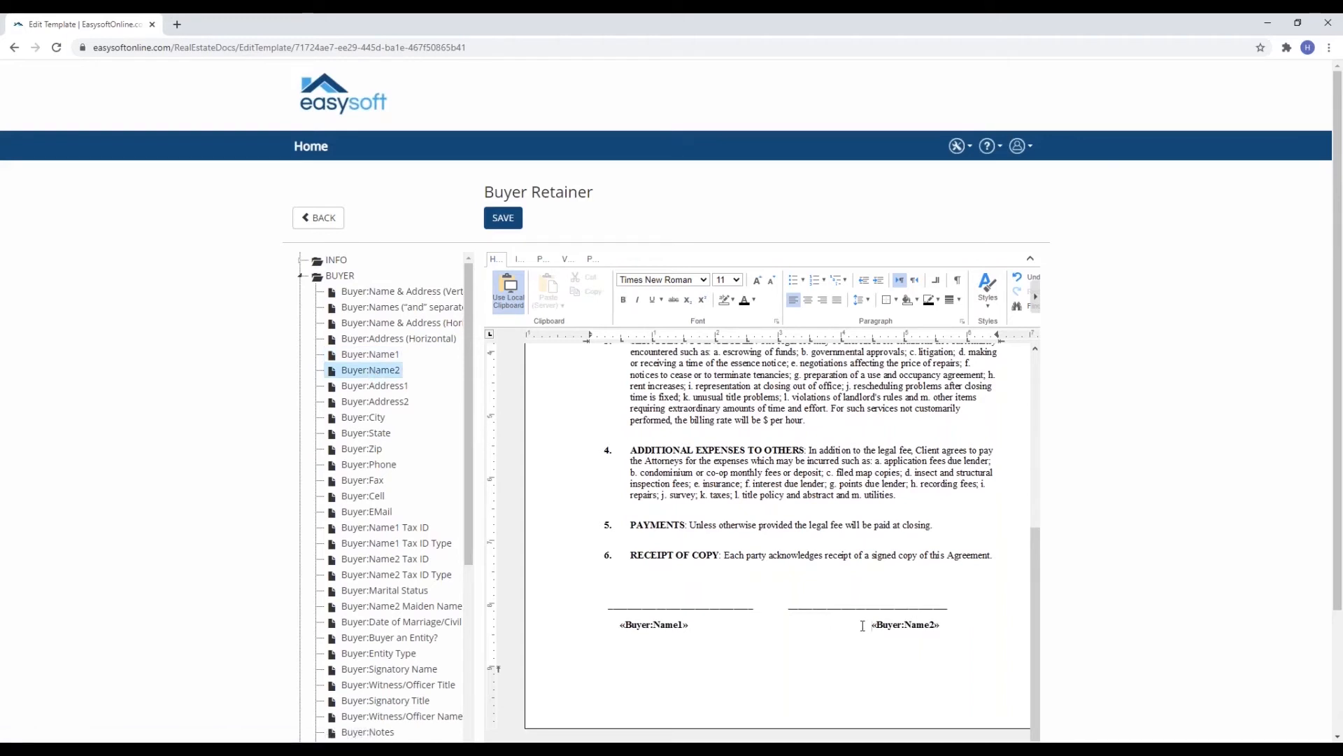
key("BackSpace")
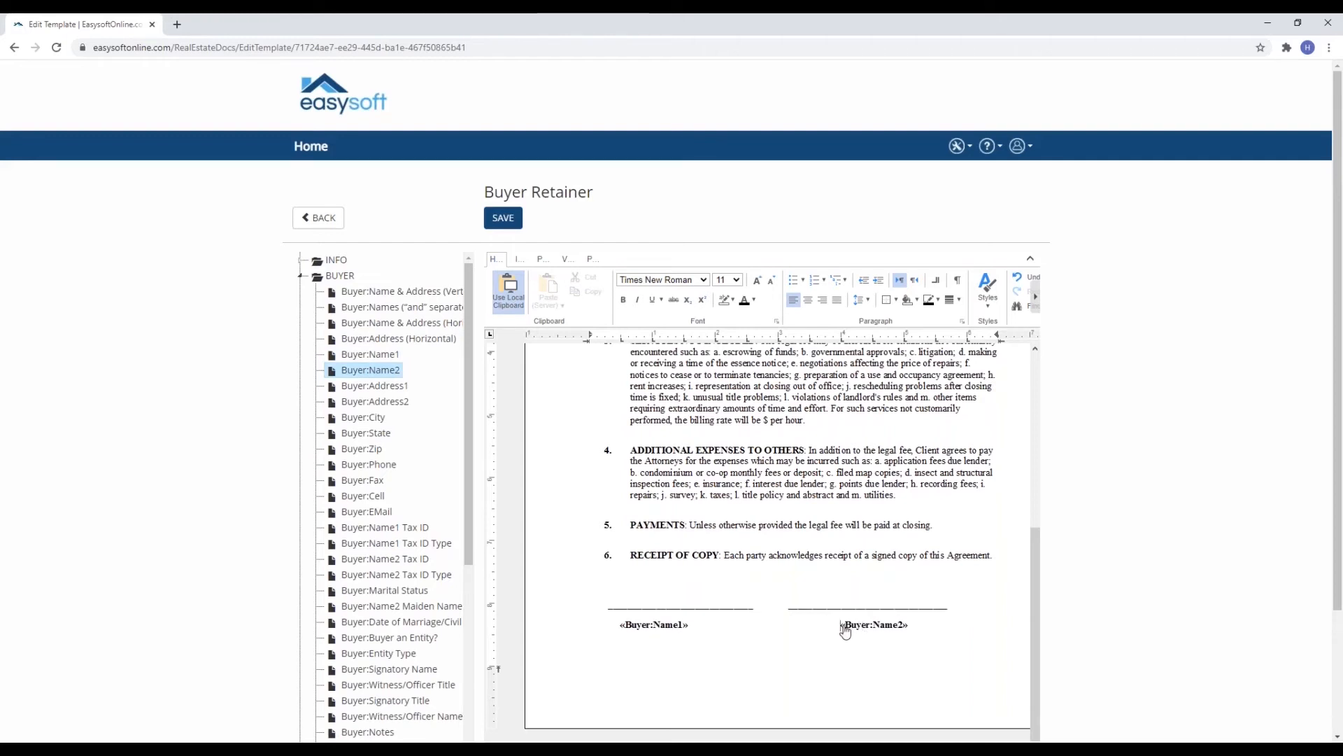
Save the Buyer Retainer template with its inserted merge fields.
left_click(614, 625)
left_click_drag(1041, 558, 1039, 378)
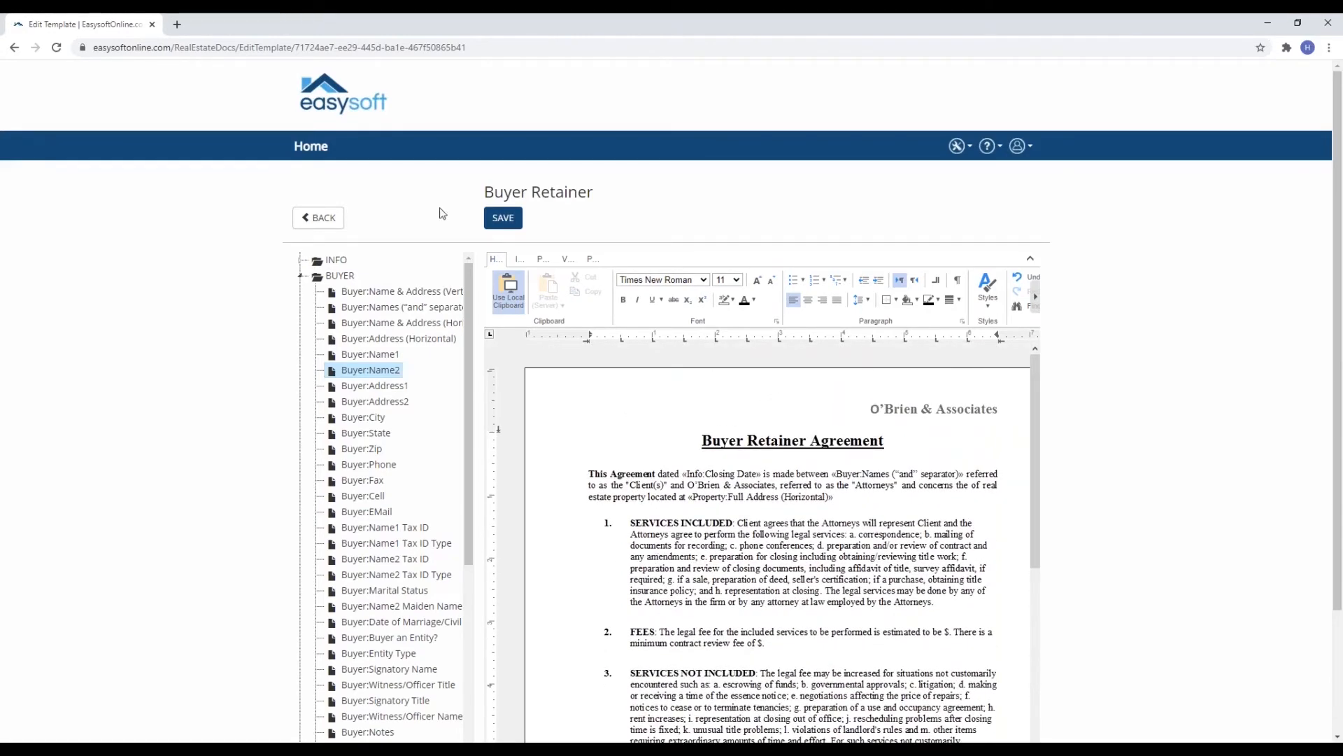
left_click(494, 219)
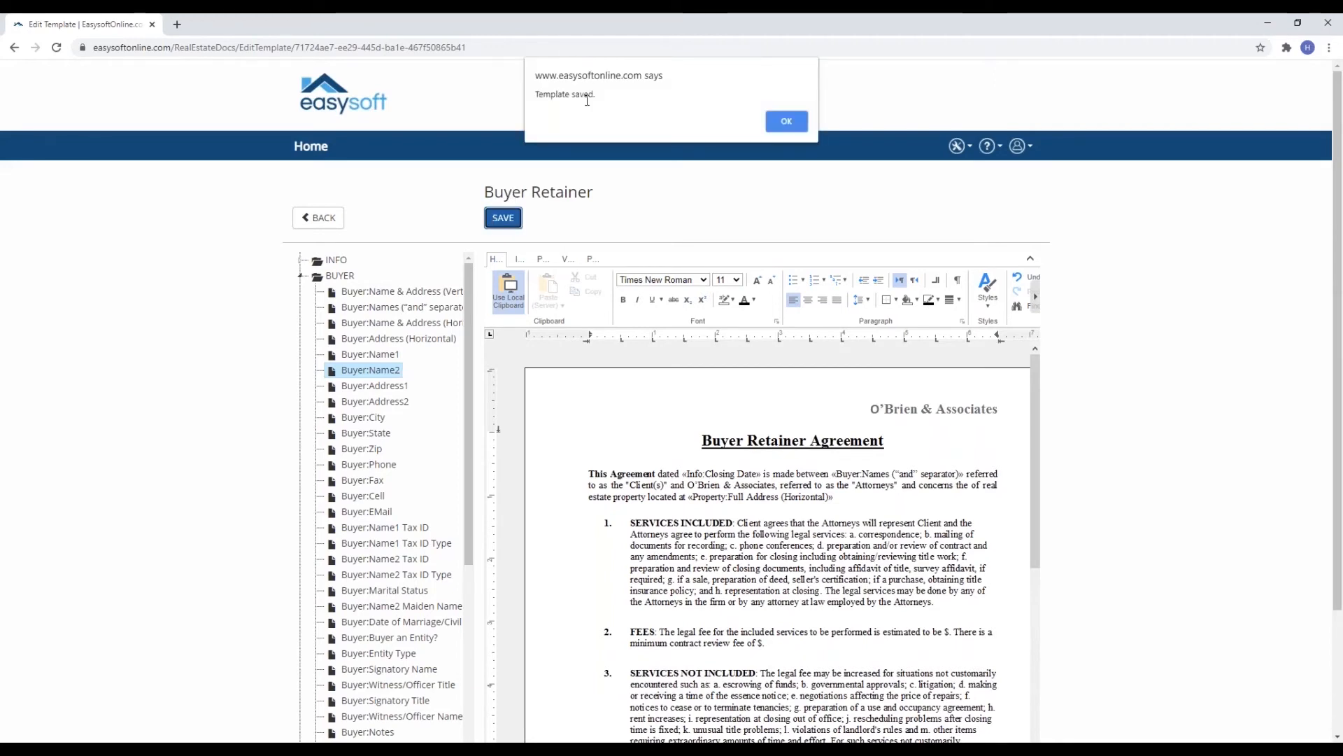
left_click(786, 121)
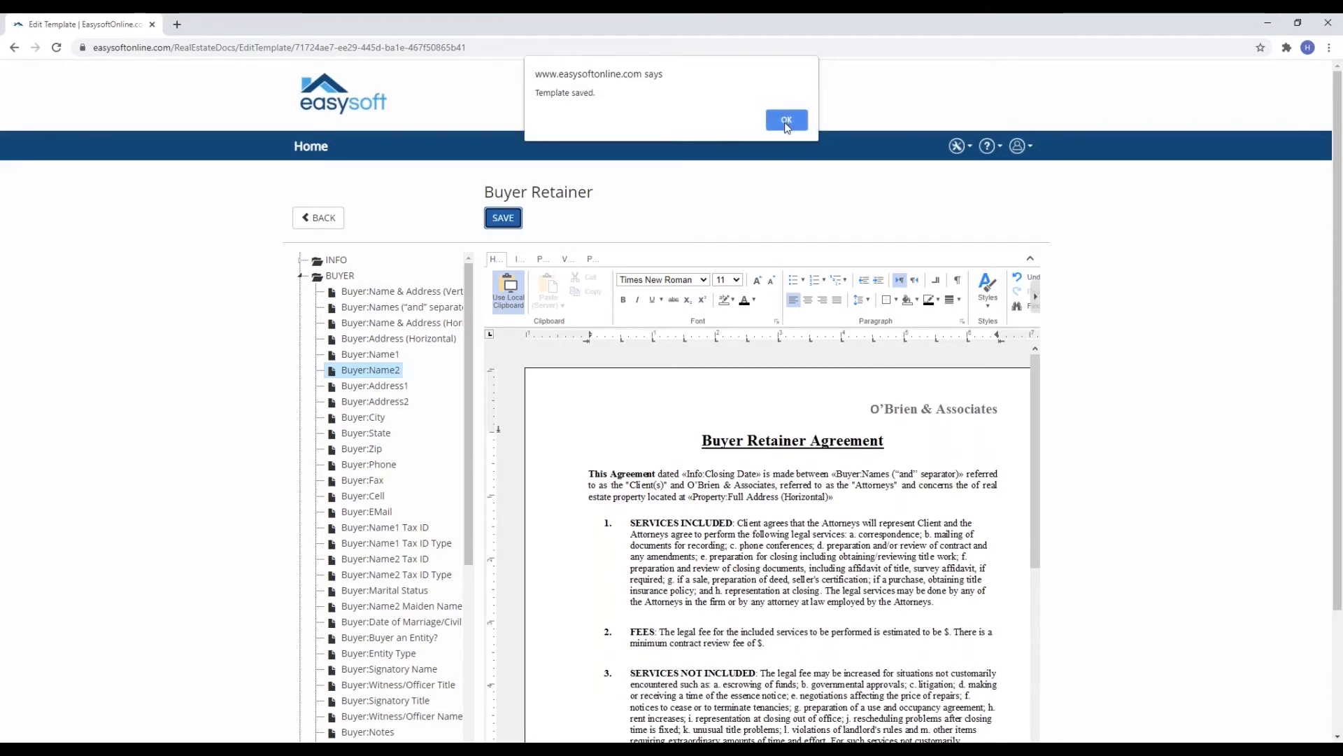
Return to the closing file's Real Estate Docs and review the merged Buyer Retainer from its opening paragraph to the signature lines.
left_click(319, 221)
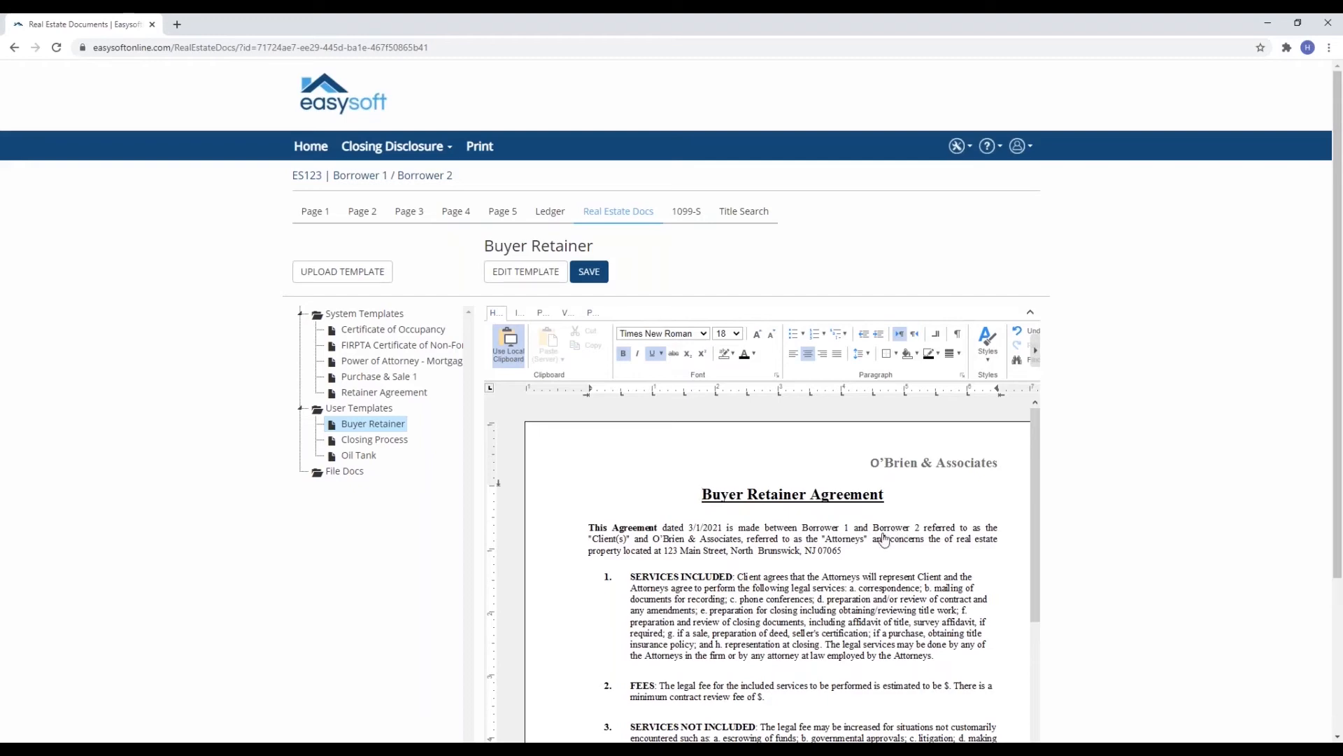
scroll(742, 556, "down", 5)
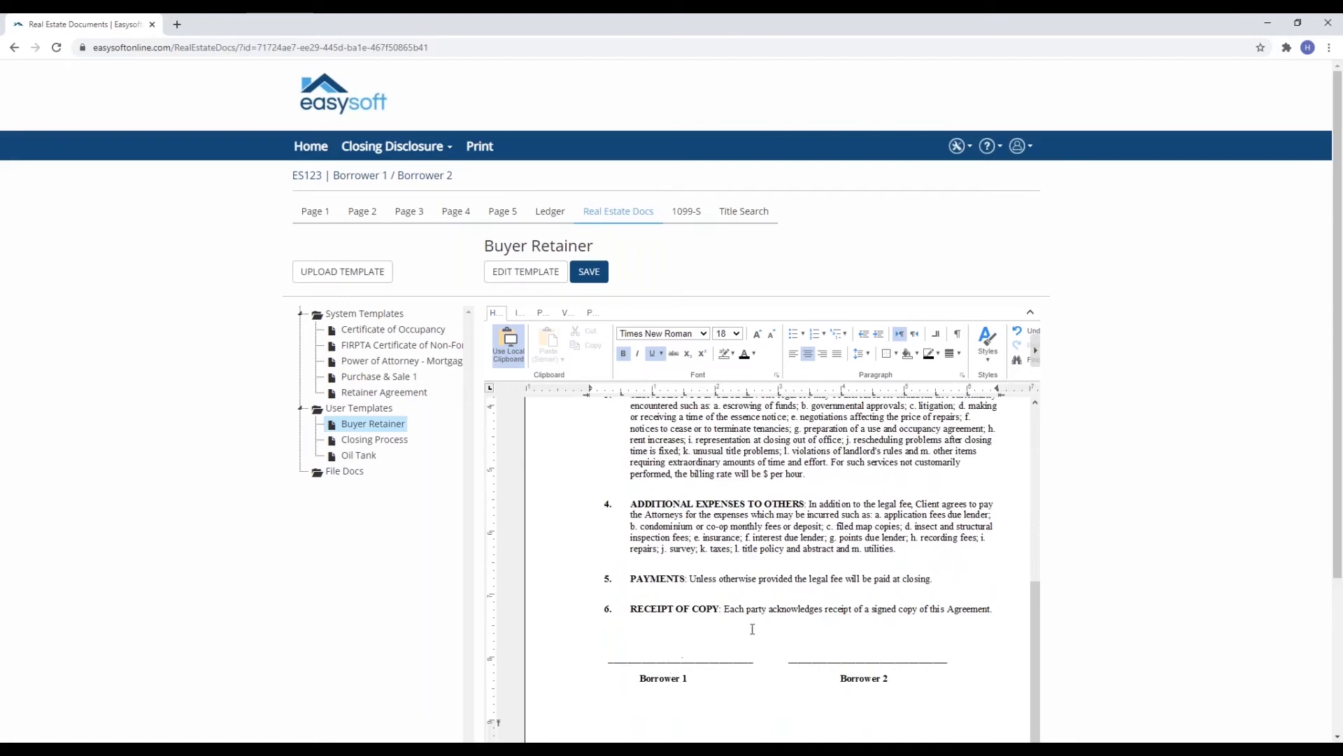
scroll(813, 575, "up", 5)
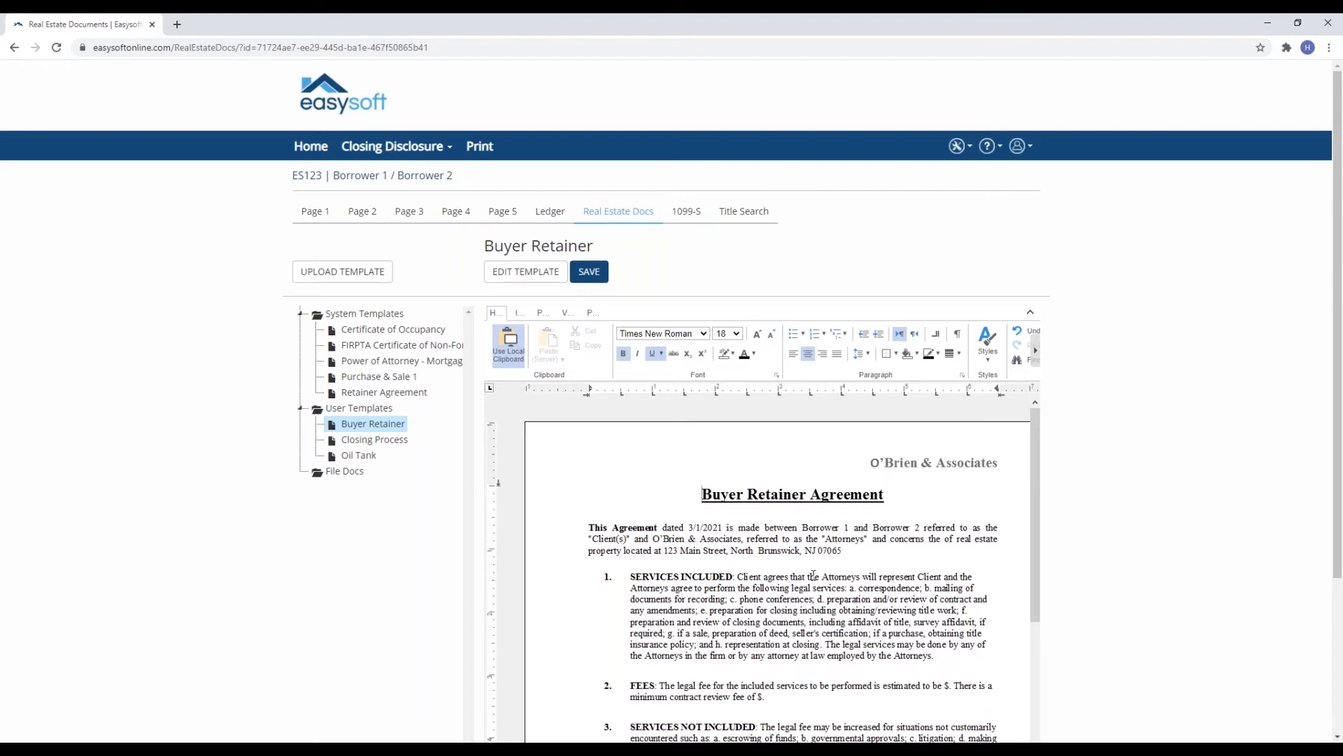
Add a numbered item 7 reading "Testing" after RECEIPT OF COPY and save the Buyer Retainer to the closing file.
scroll(813, 576, "down", 5)
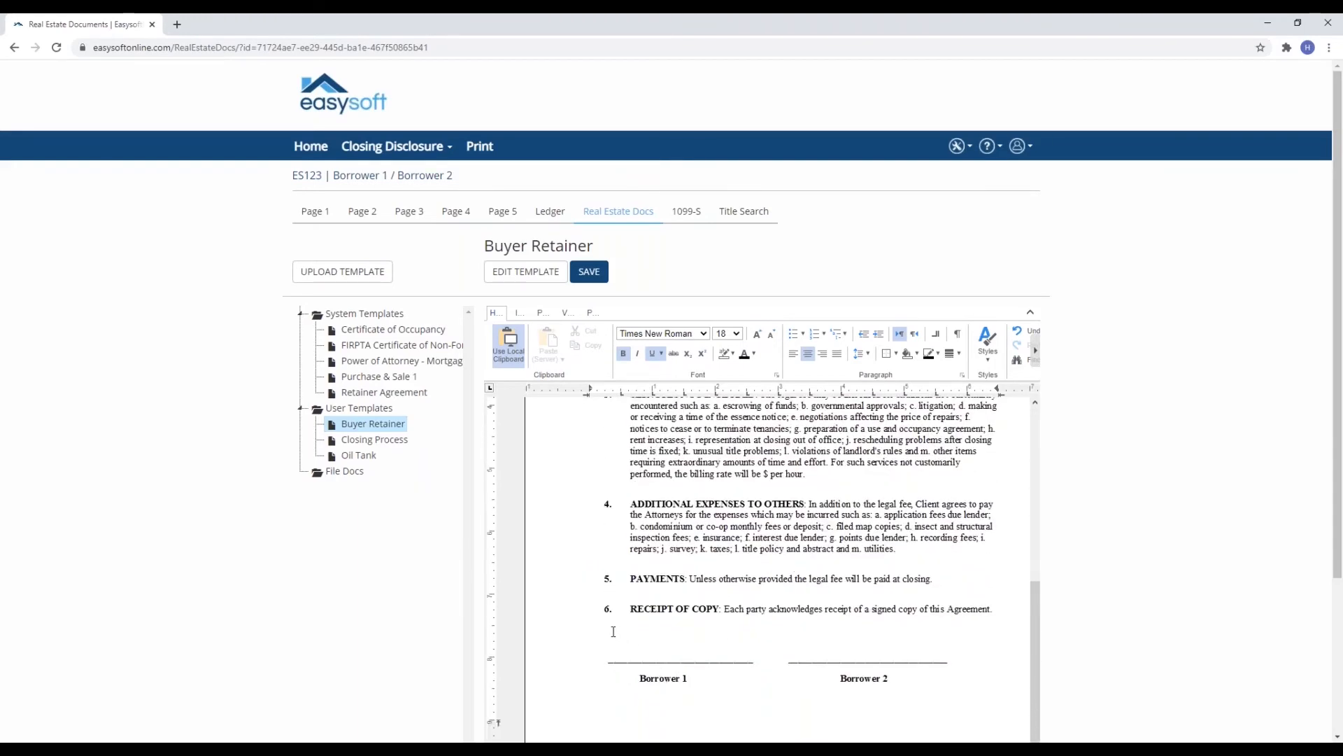
left_click(995, 610)
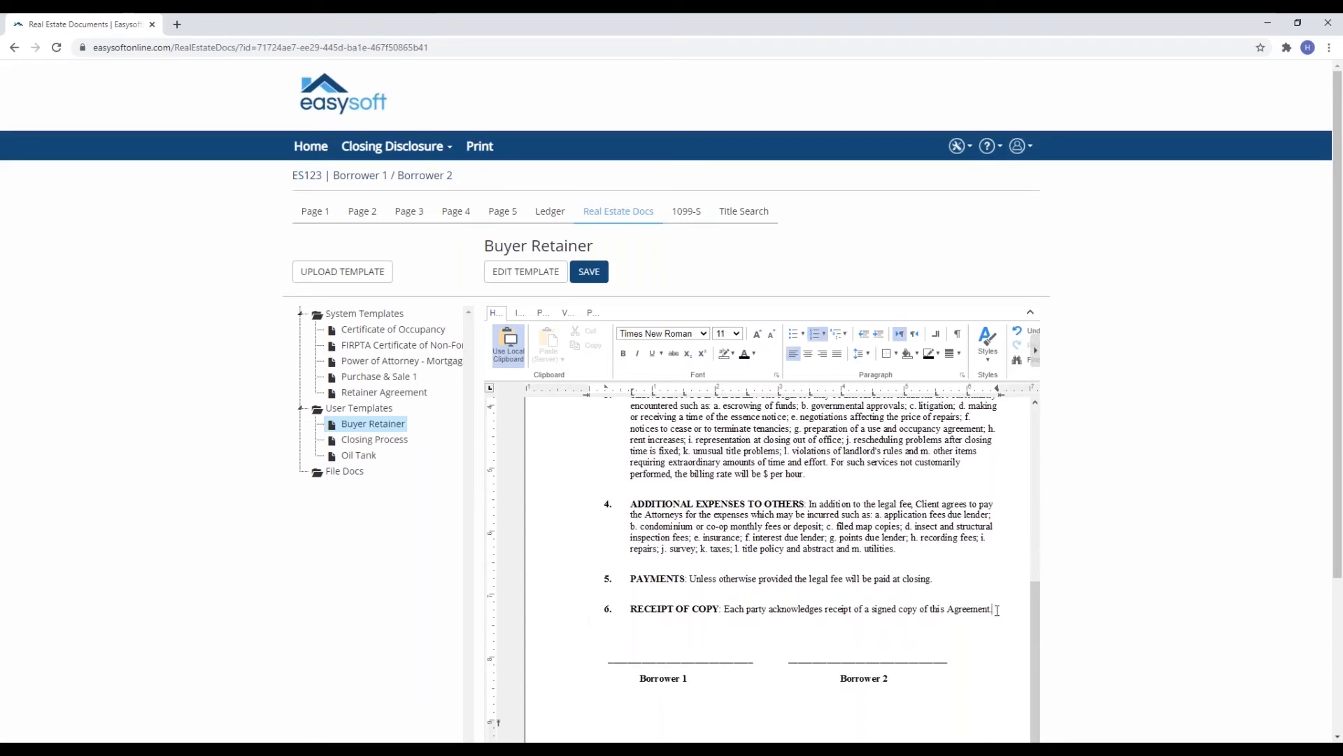
key("Return")
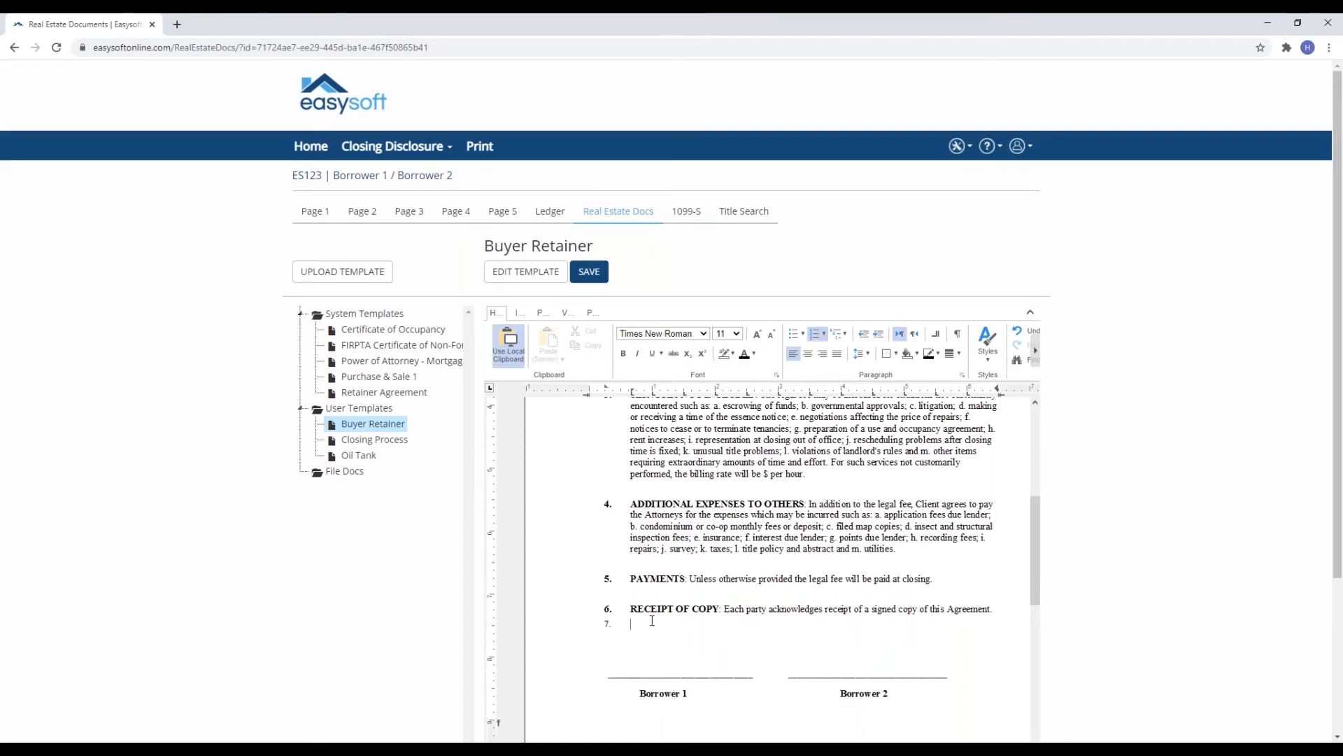
type("Testing")
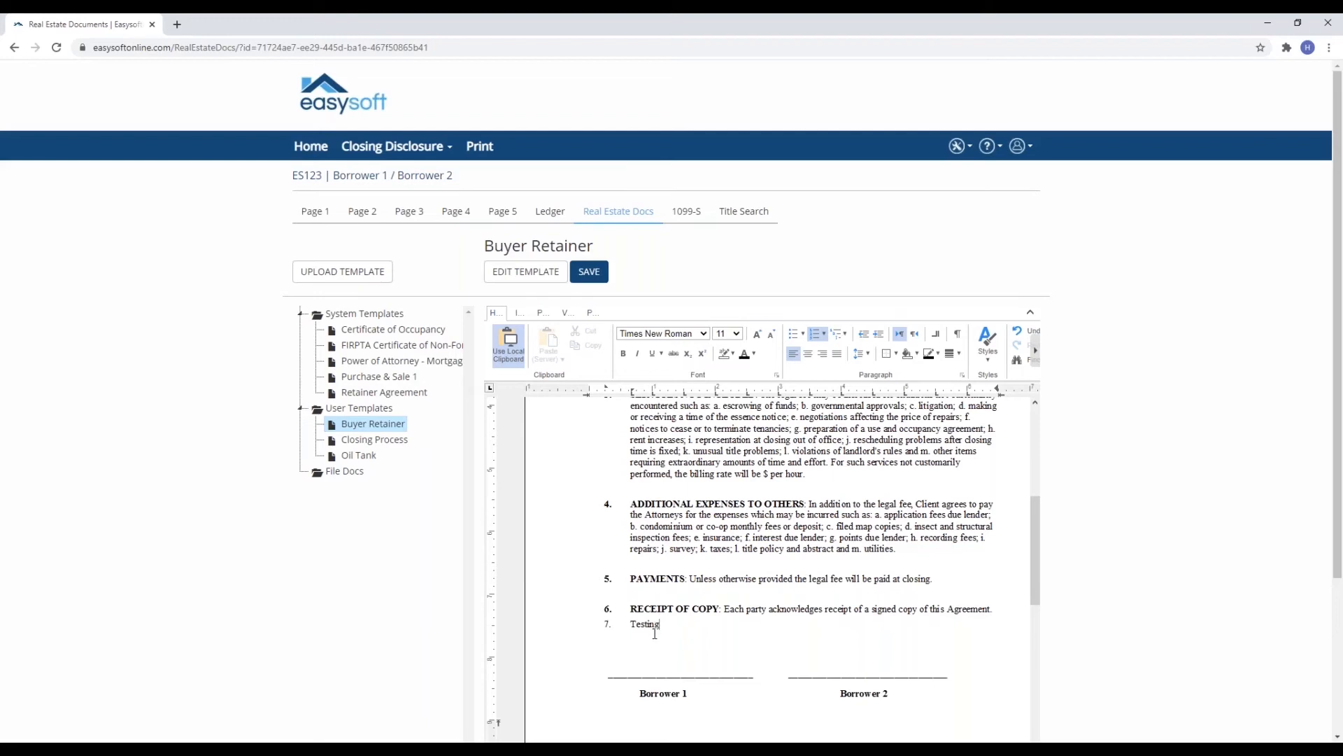
left_click(595, 277)
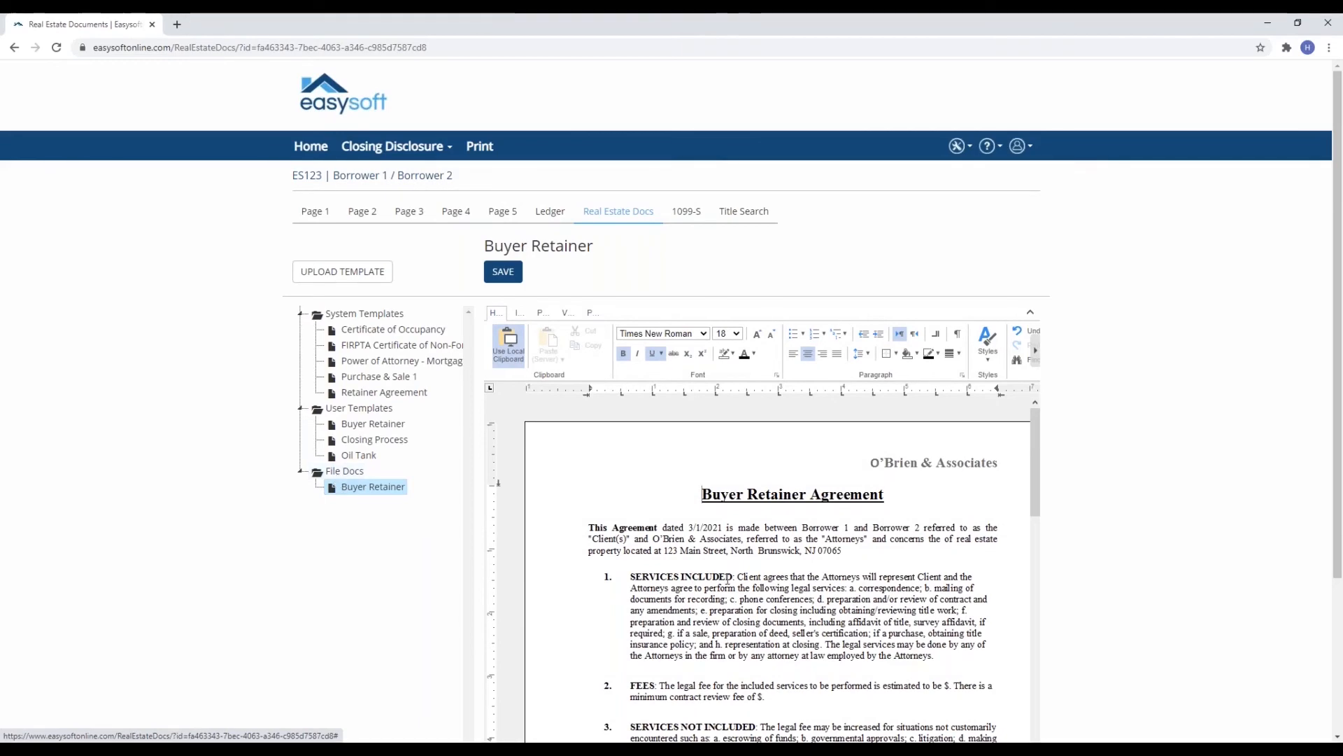
Review the saved Buyer Retainer in File Docs, and reopen the Buyer Retainer user template to compare its numbered items.
scroll(728, 587, "down", 6)
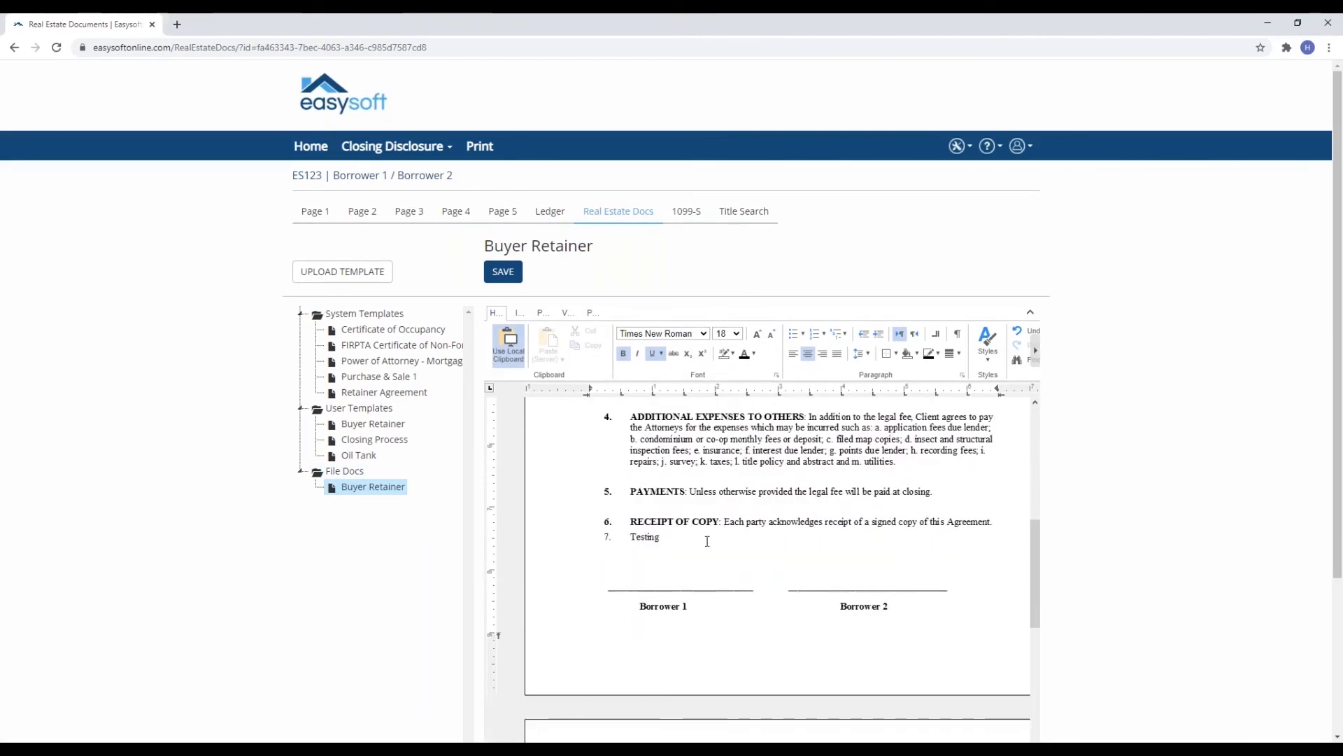
scroll(707, 540, "up", 6)
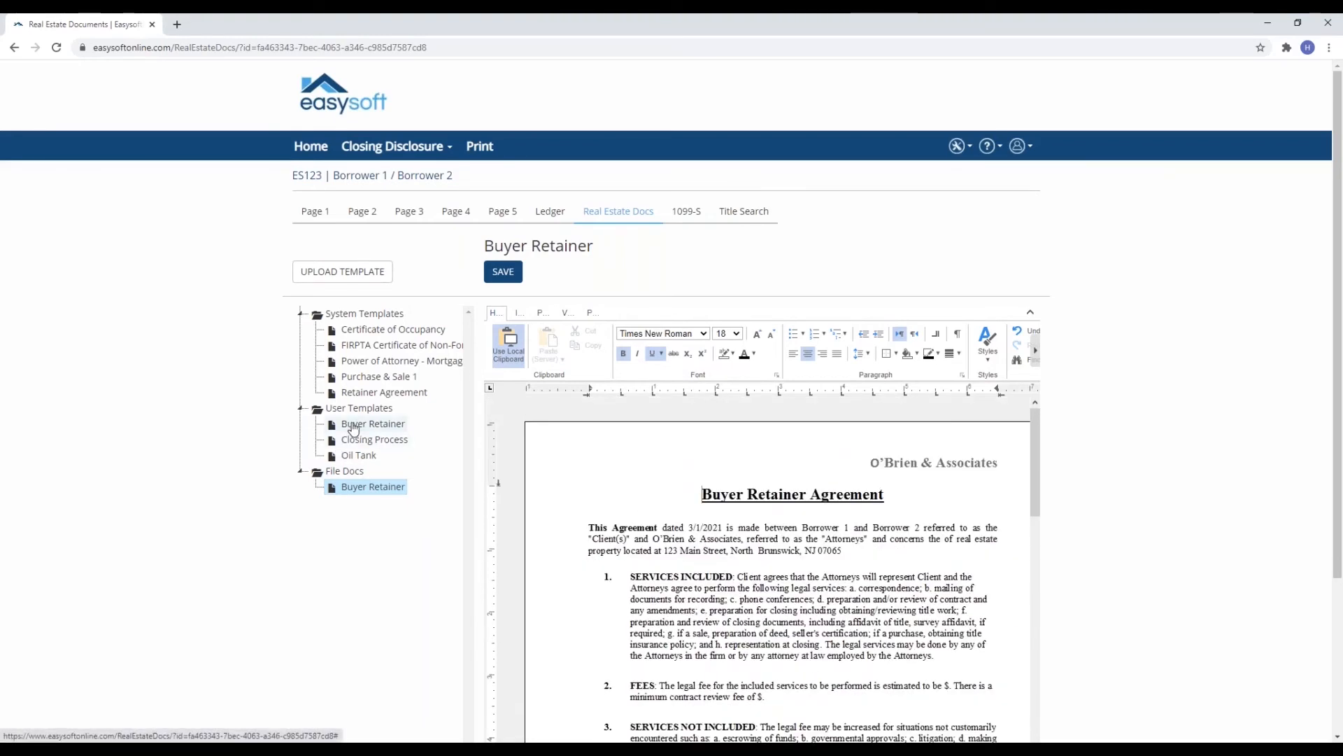
left_click(354, 428)
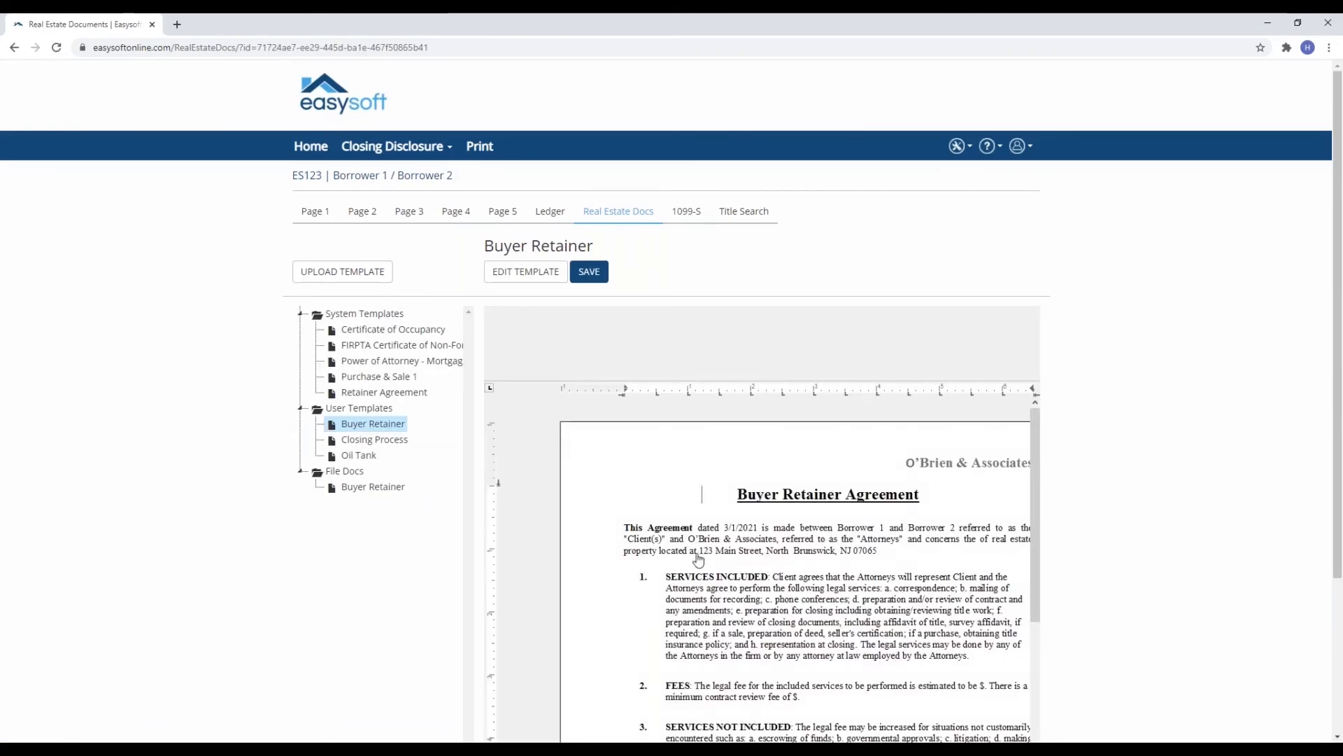
scroll(699, 560, "down", 5)
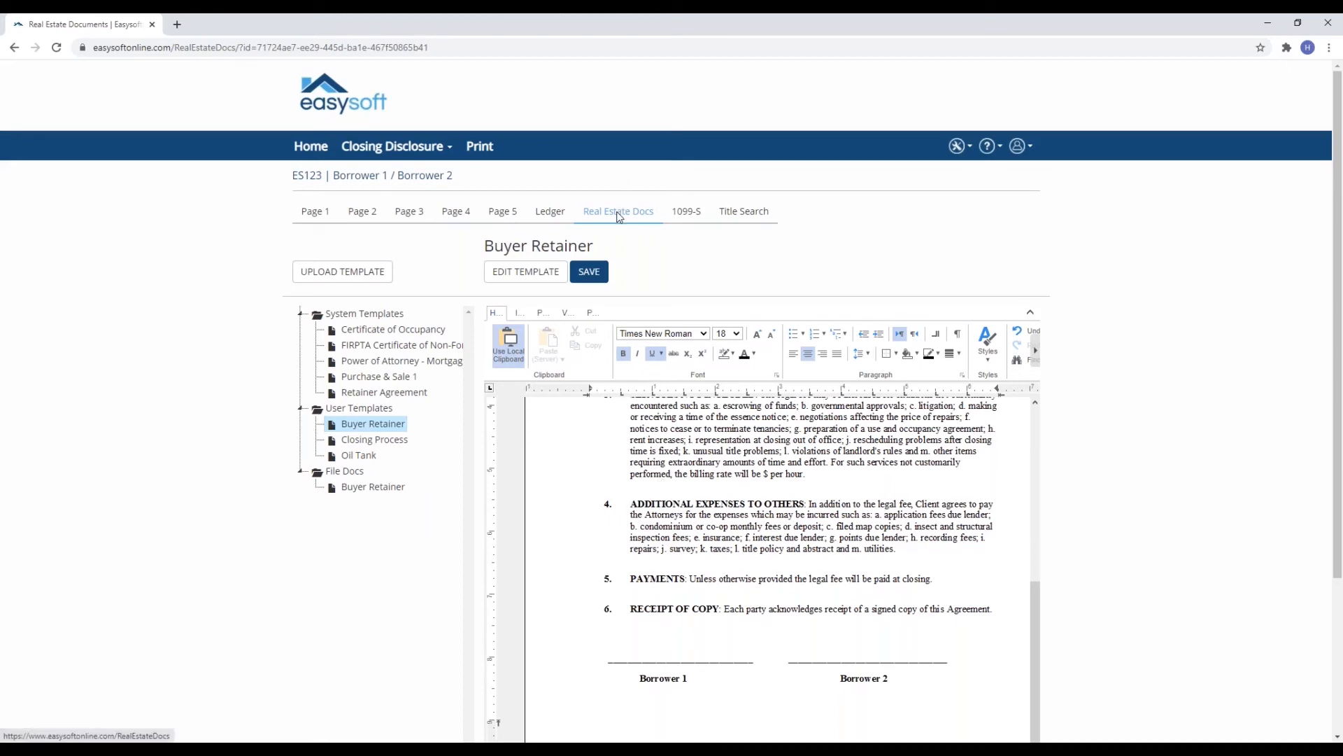
Print the Buyer Retainer user template with PDF output, look over the resulting document, and close it.
left_click(486, 148)
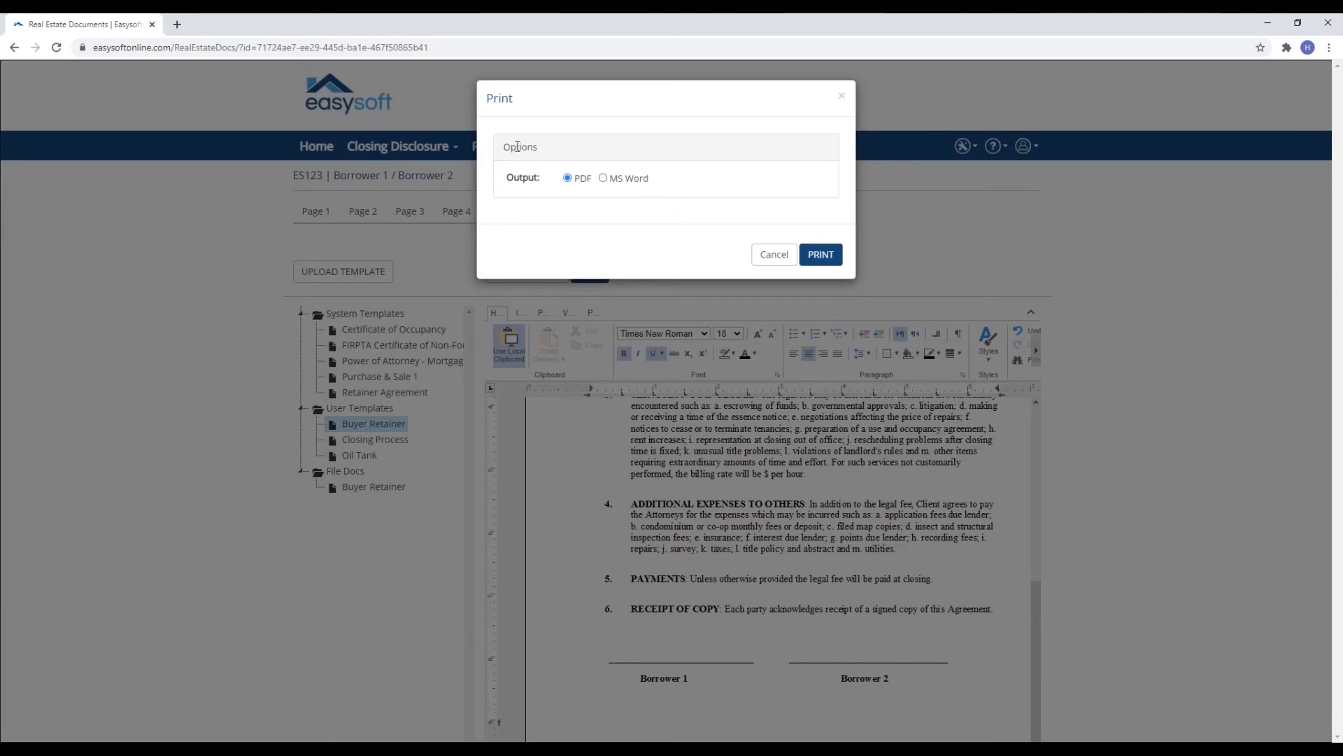
left_click(820, 256)
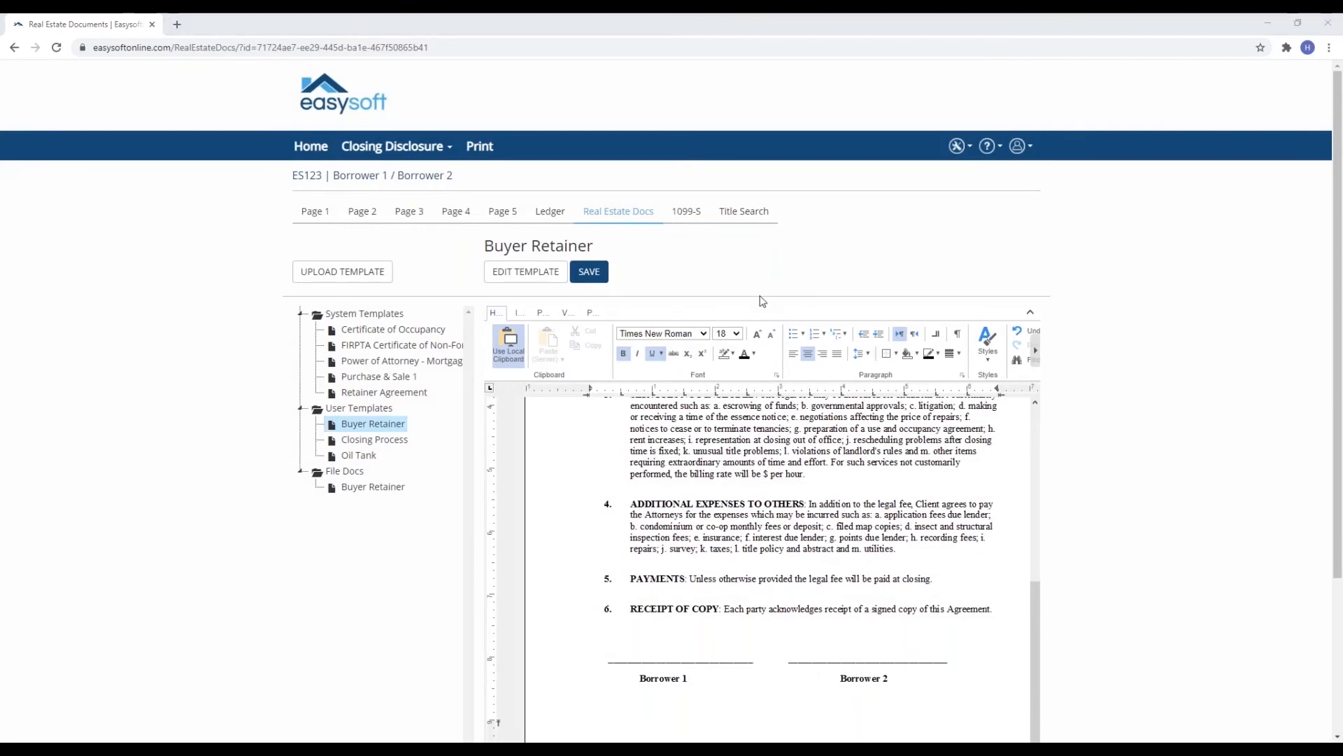
left_click_drag(1342, 68, 663, 33)
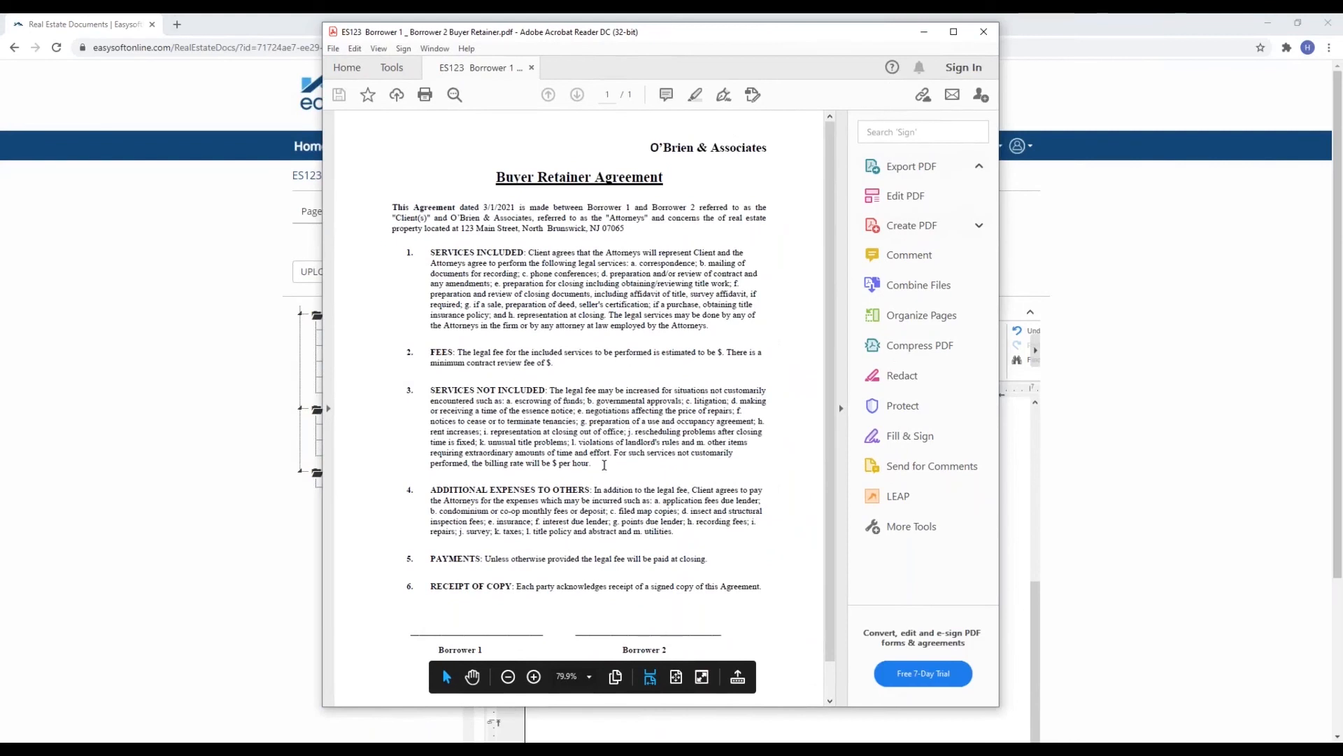
scroll(604, 465, "down", 1)
scroll(604, 465, "up", 1)
left_click(977, 35)
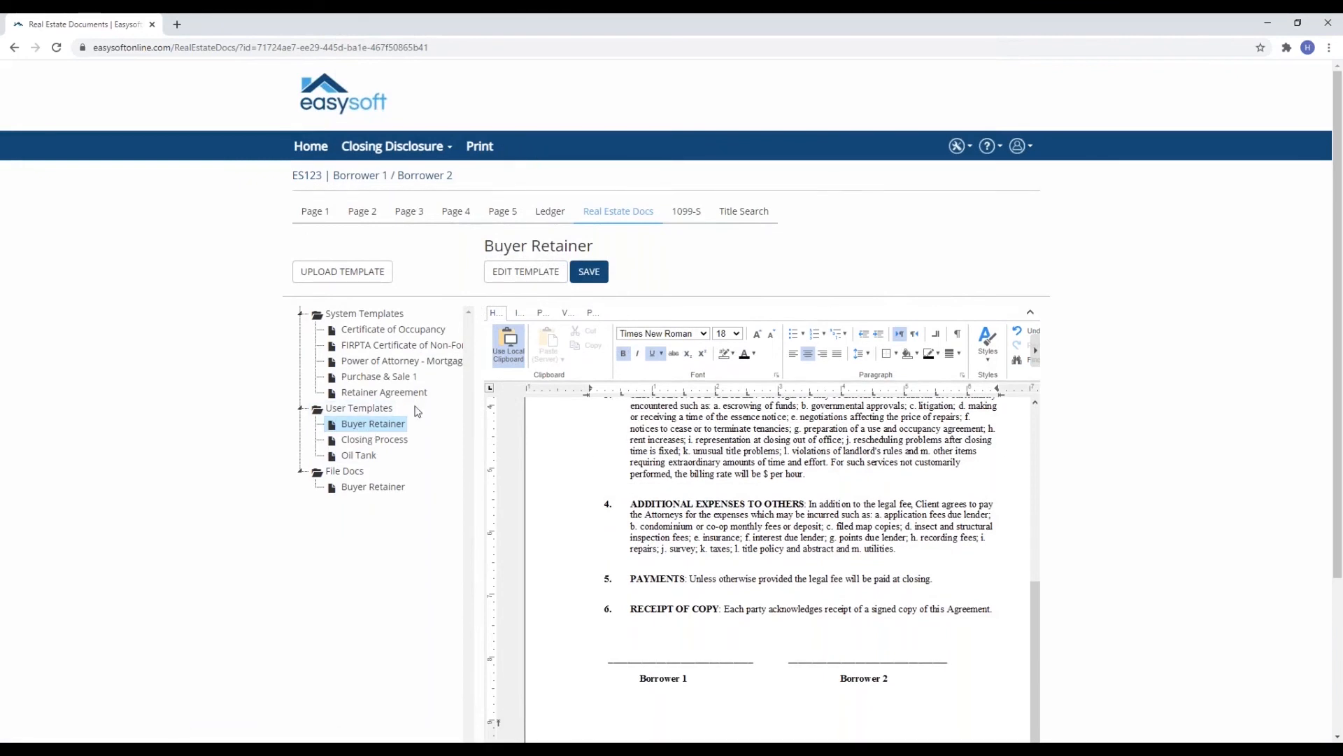
Open the Easysoft support page from the site footer and view its support options.
scroll(878, 505, "down", 3)
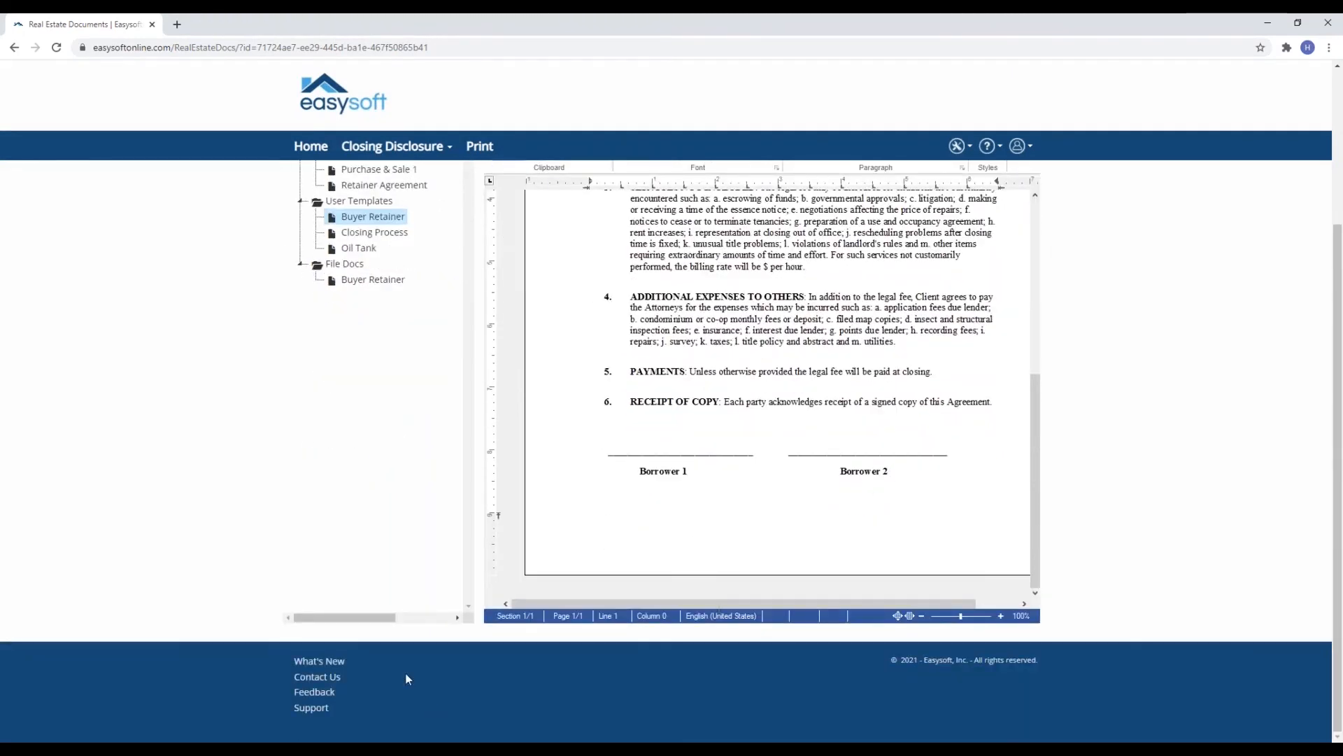
left_click(306, 709)
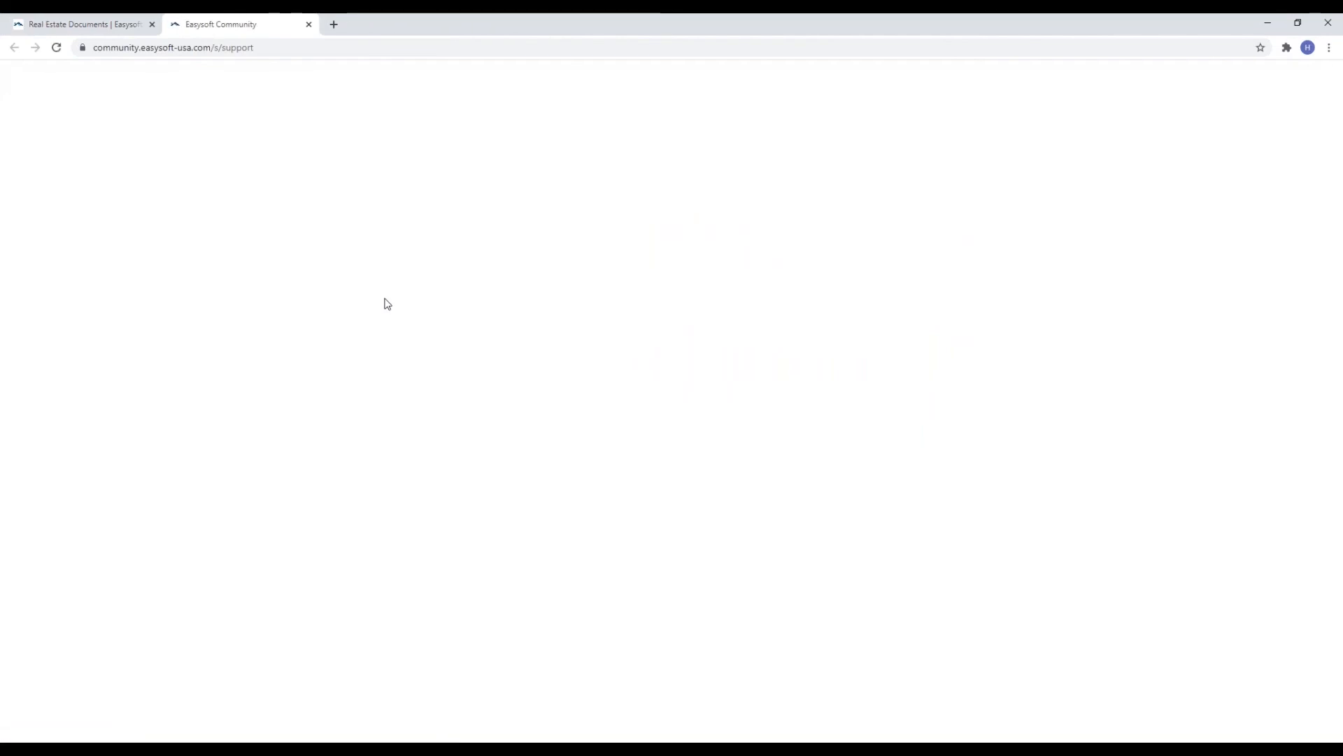
scroll(866, 438, "down", 1)
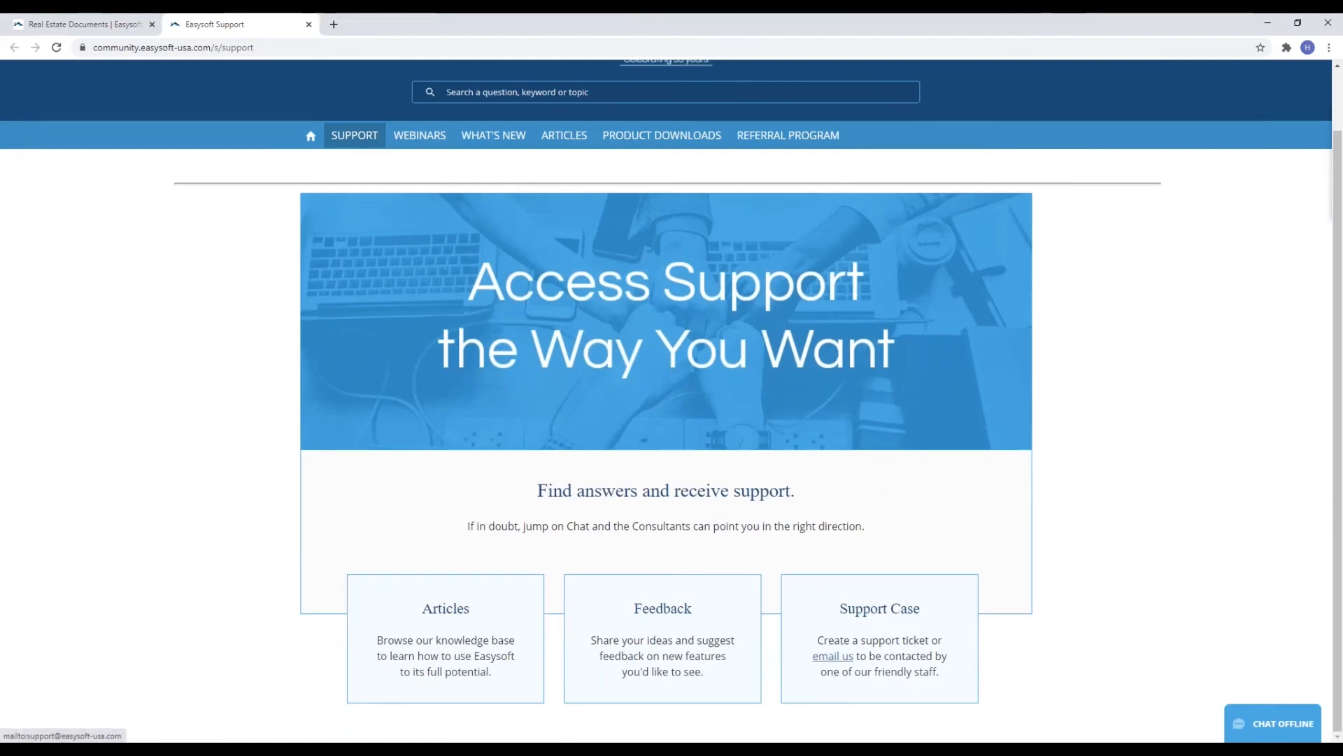